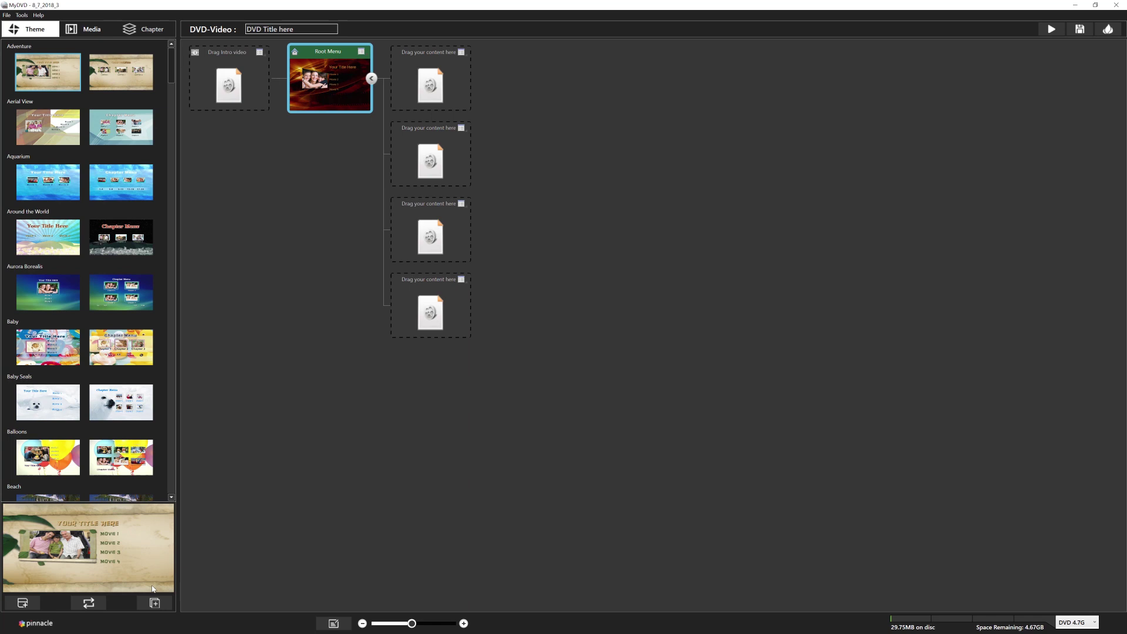
- Apply the Adventure theme and drag the Root Menu title further left in the menu editor
left_click(155, 604)
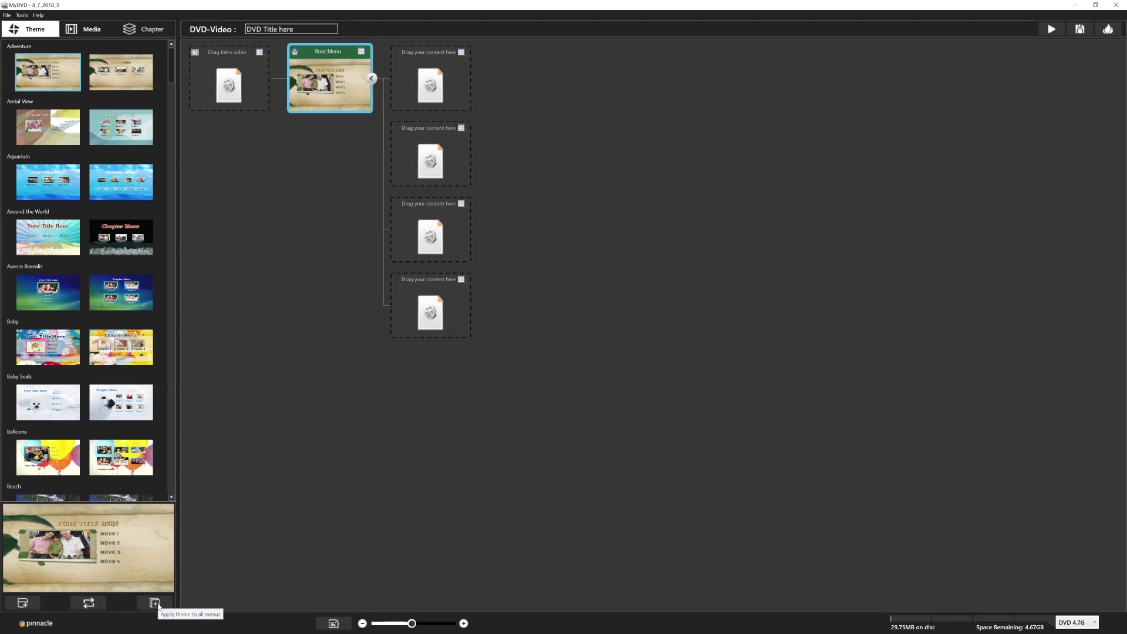
left_click(332, 623)
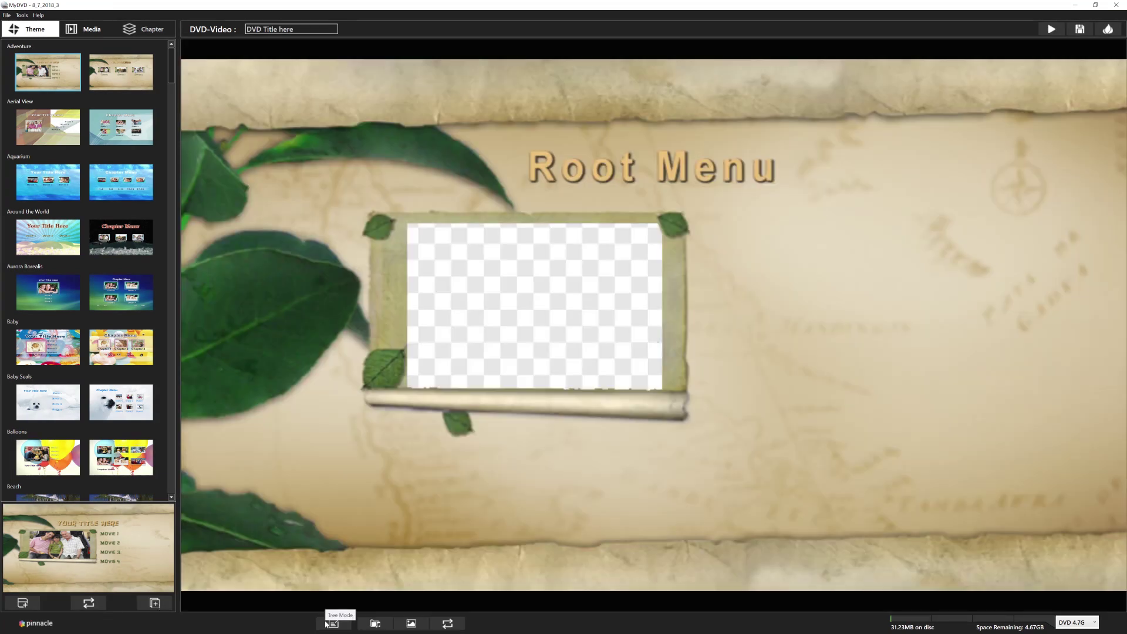
left_click(561, 185)
left_click_drag(561, 184, 389, 206)
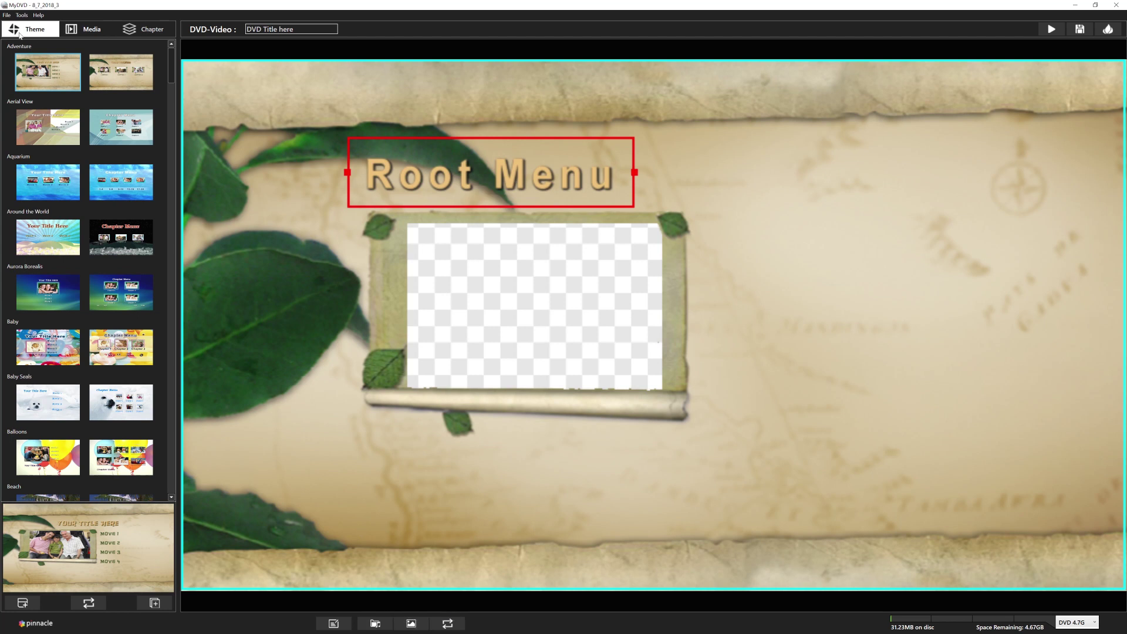
left_click(10, 16)
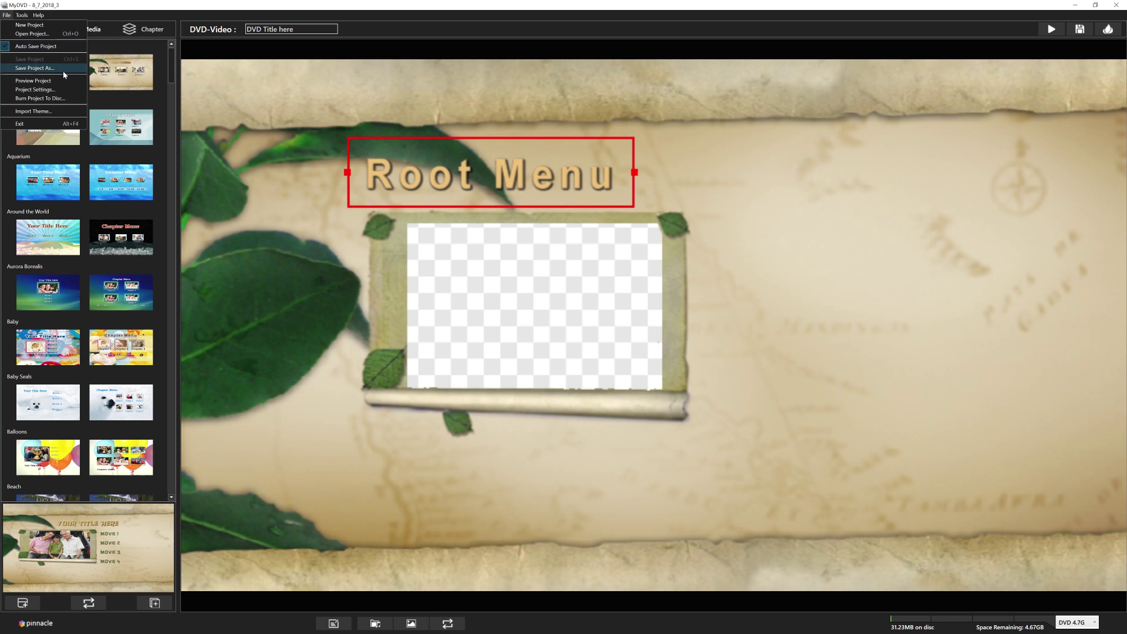
left_click(222, 90)
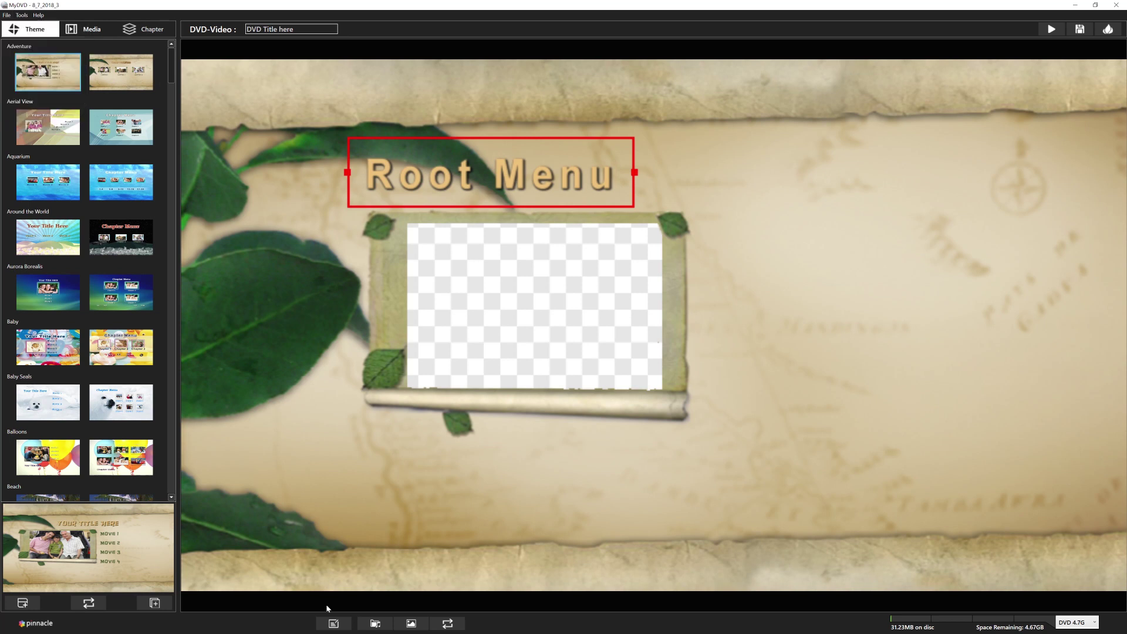
- Back in Tree Mode with the Media library shown, rename the root menu 'Summer Vacation'
left_click(331, 623)
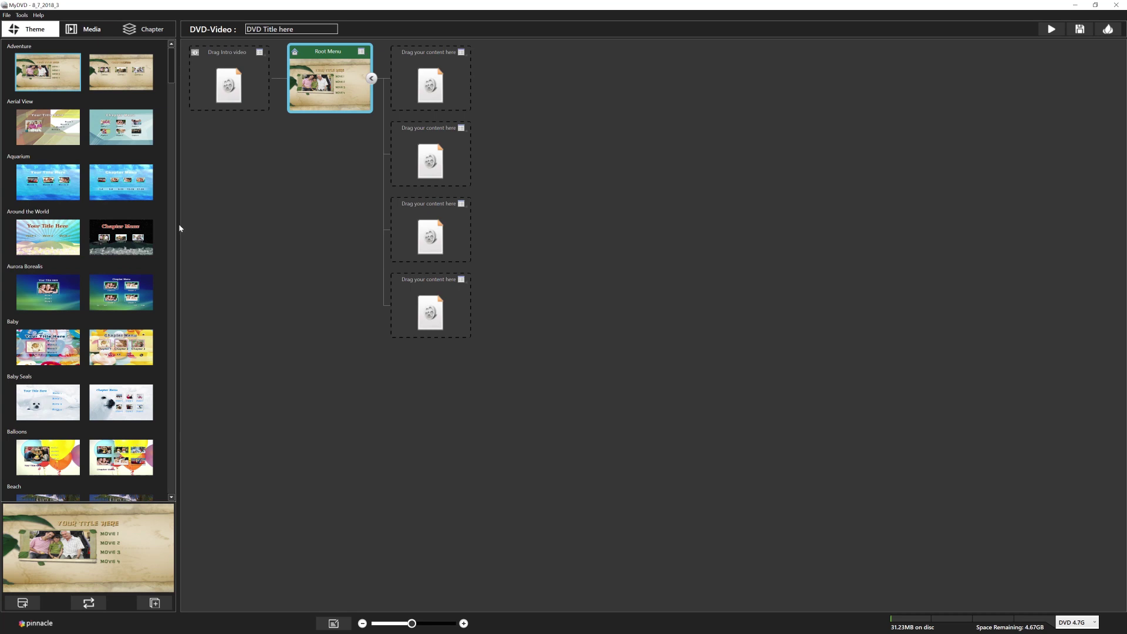
left_click(99, 33)
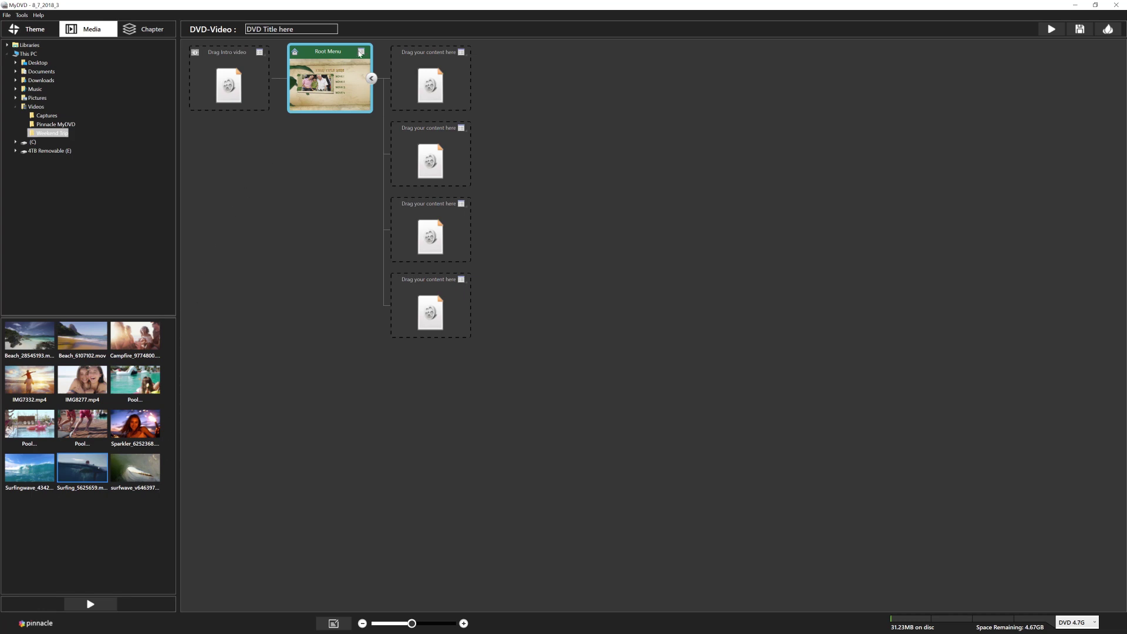
left_click(361, 52)
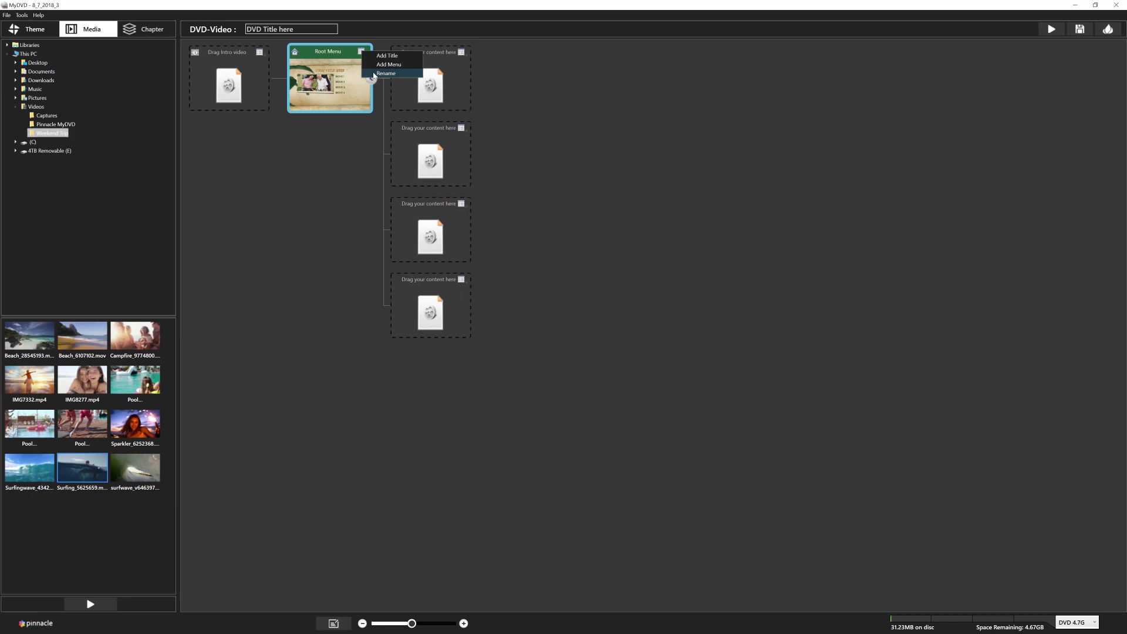
left_click(385, 73)
type("Summer Vacation")
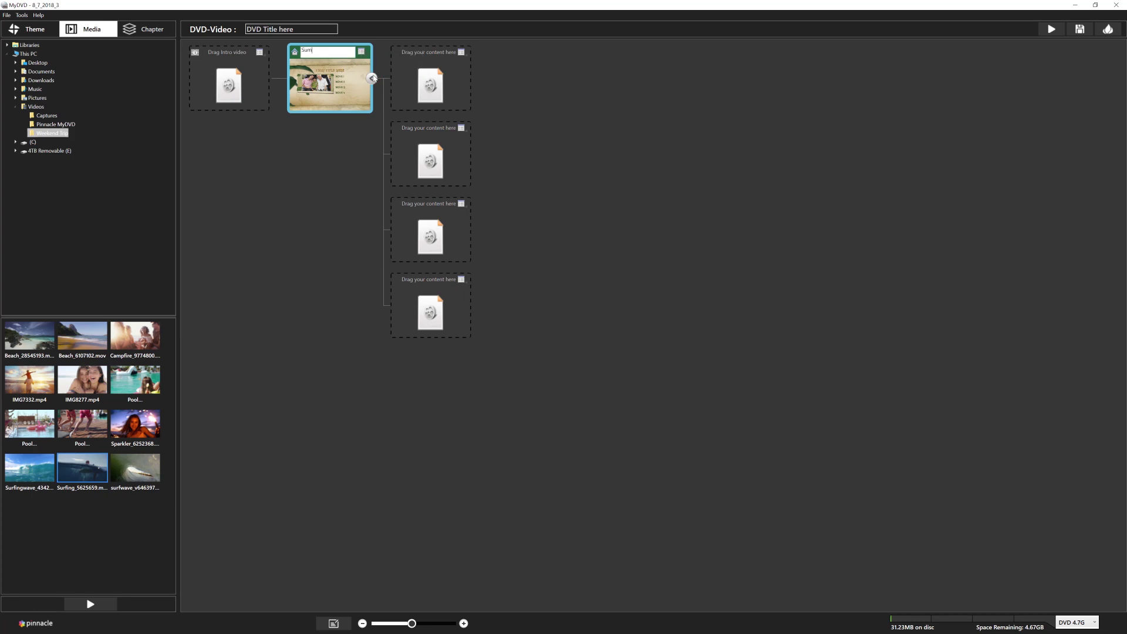
key("Return")
- Add a sub-menu under Summer Vacation and name it 'Surfing'
left_click(361, 52)
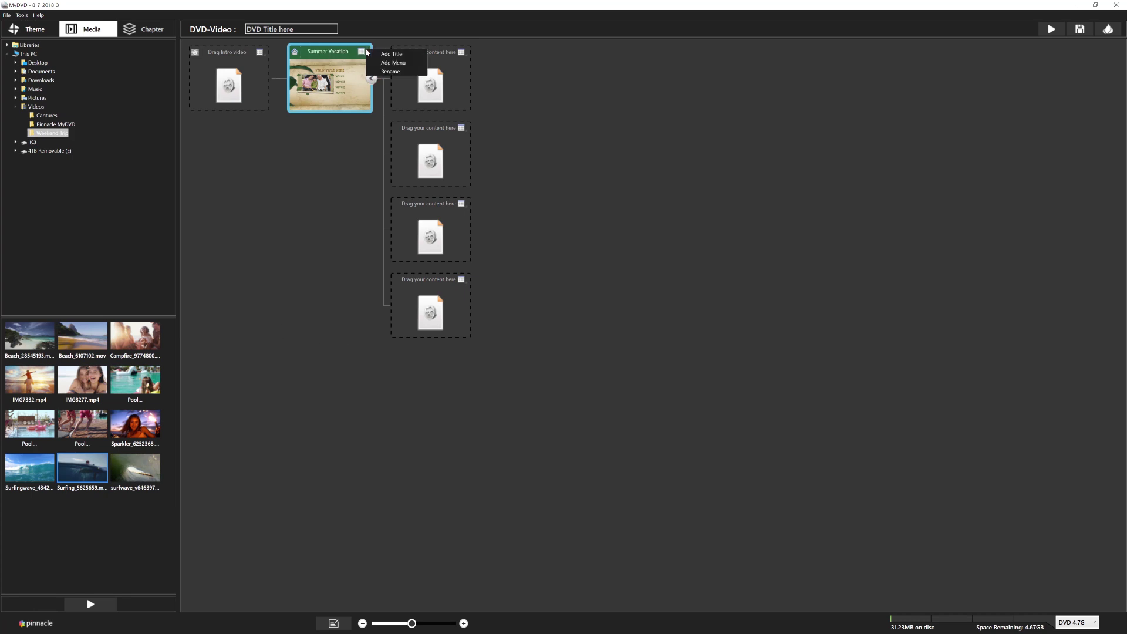
left_click(384, 63)
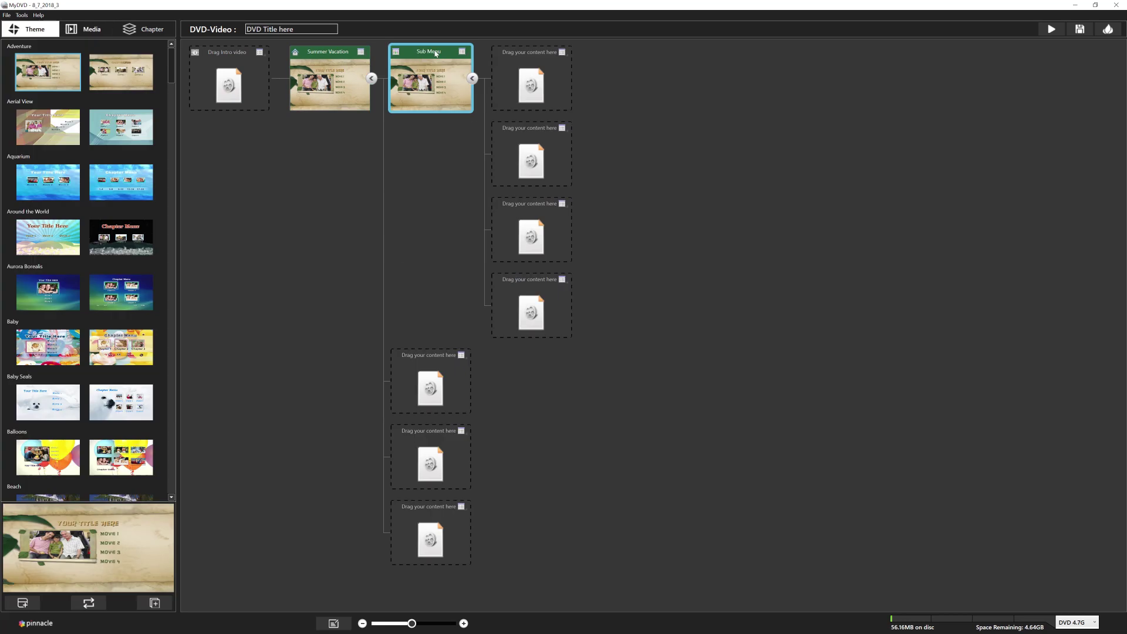
left_click(462, 51)
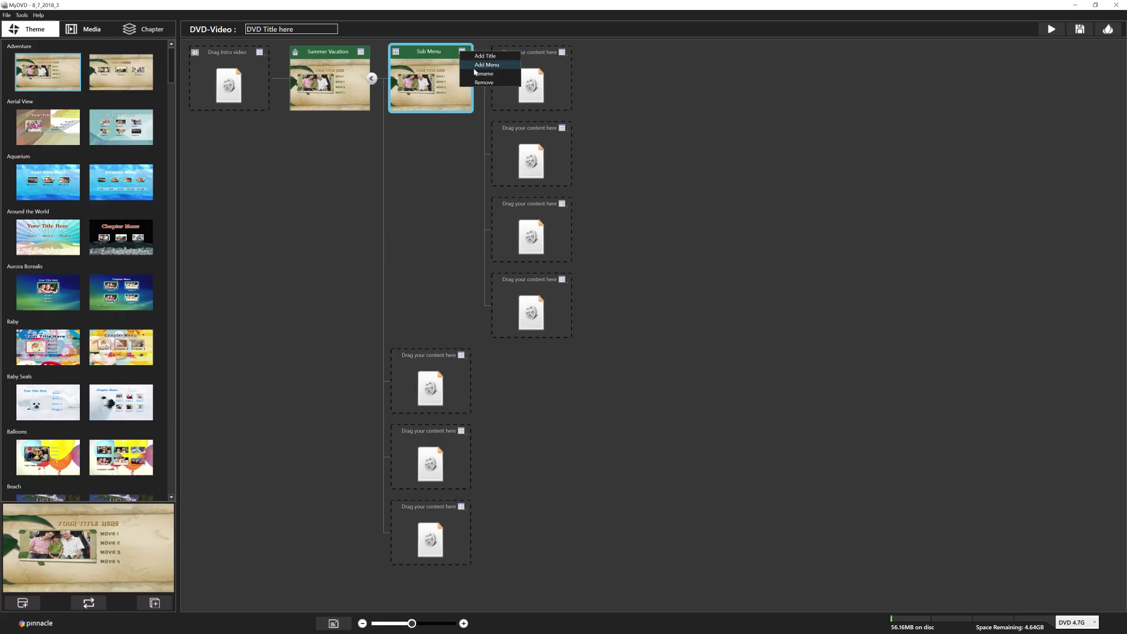
left_click(476, 74)
type("S")
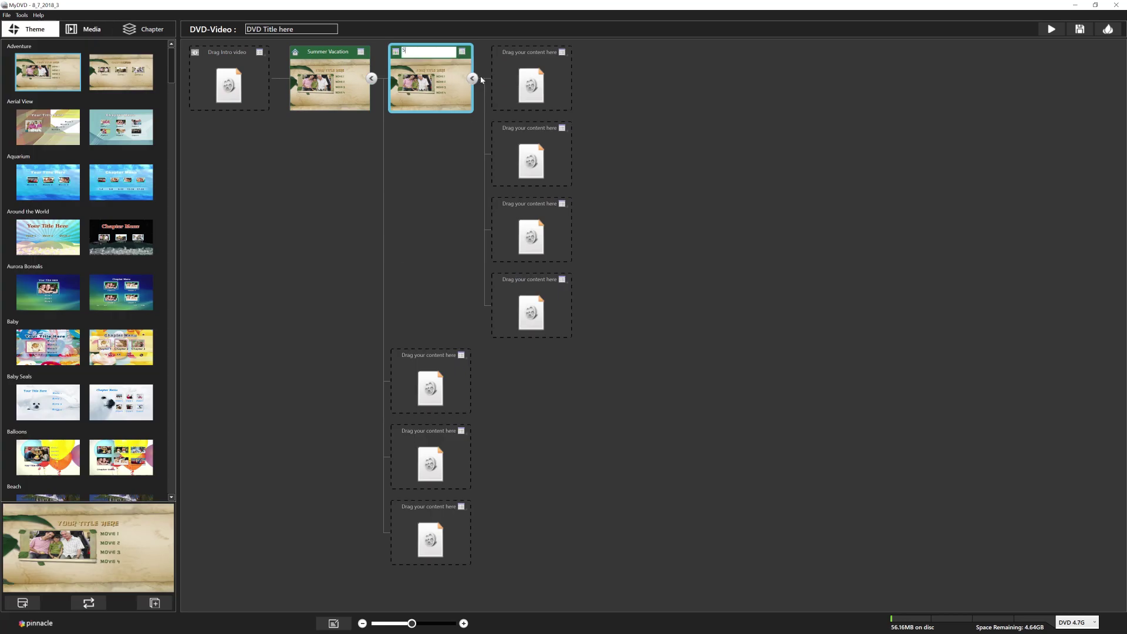
type("urfing")
key("Return")
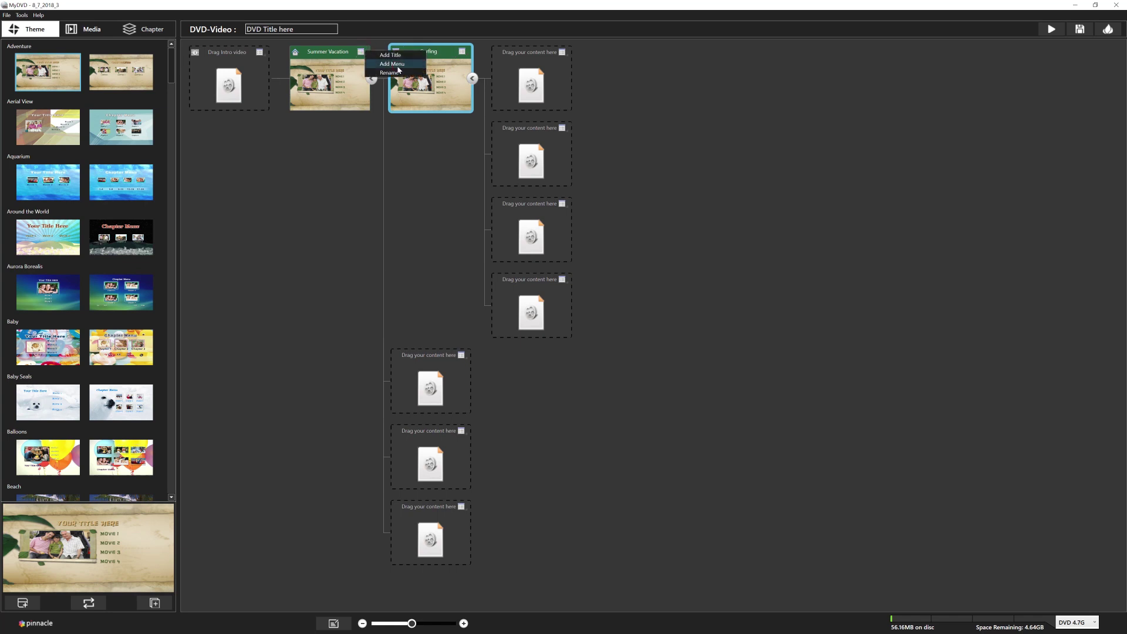
- Add a second sub-menu with Ctrl+M and name it 'Poolside'
key("ctrl+m")
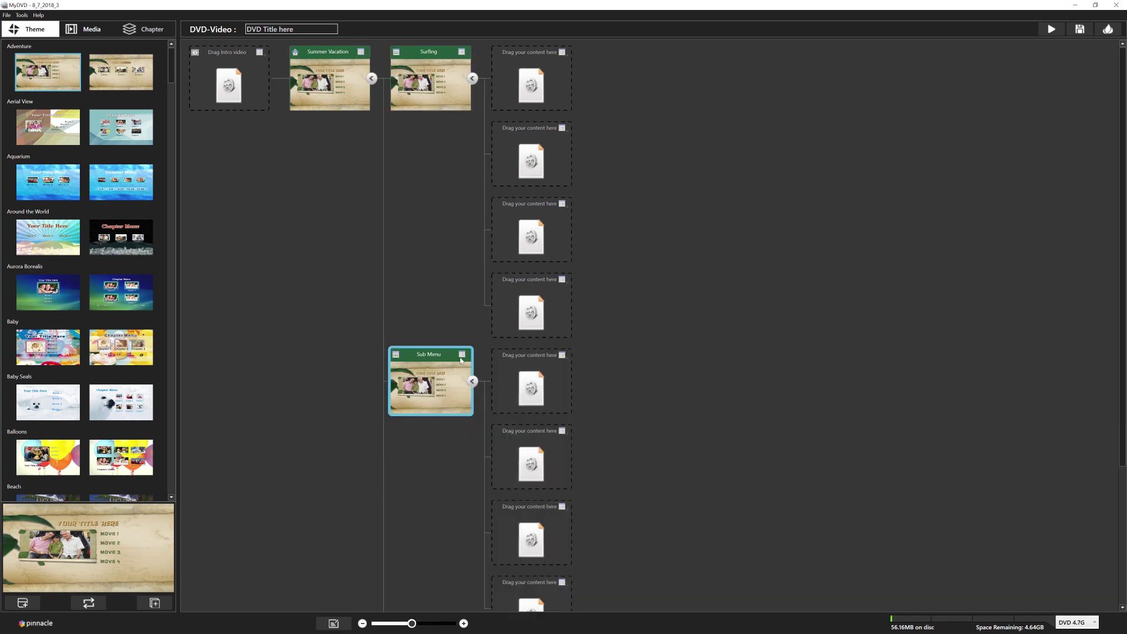
left_click(461, 358)
left_click(481, 386)
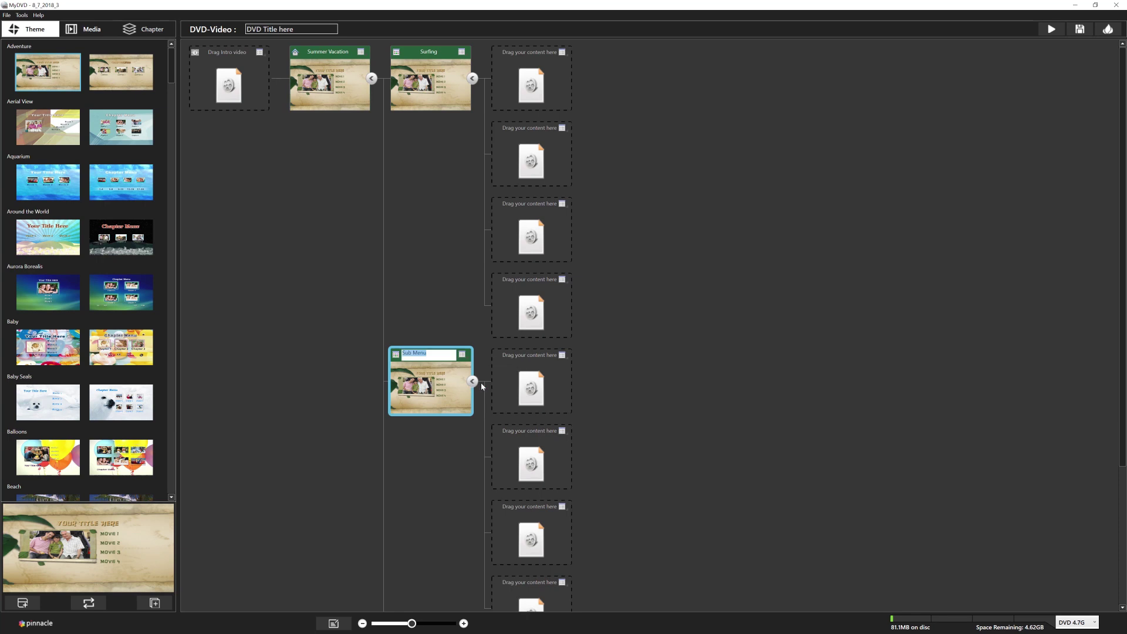
type("Poolside")
key("Return")
- Add a third sub-menu under Summer Vacation and name it 'Beach'
left_click(360, 52)
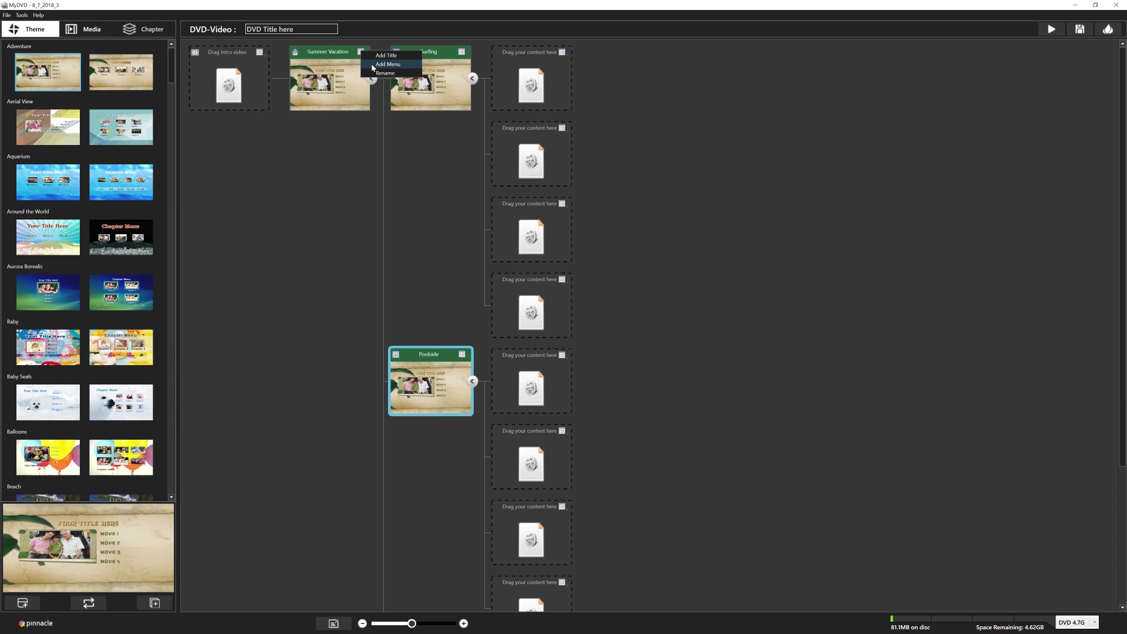
left_click(373, 67)
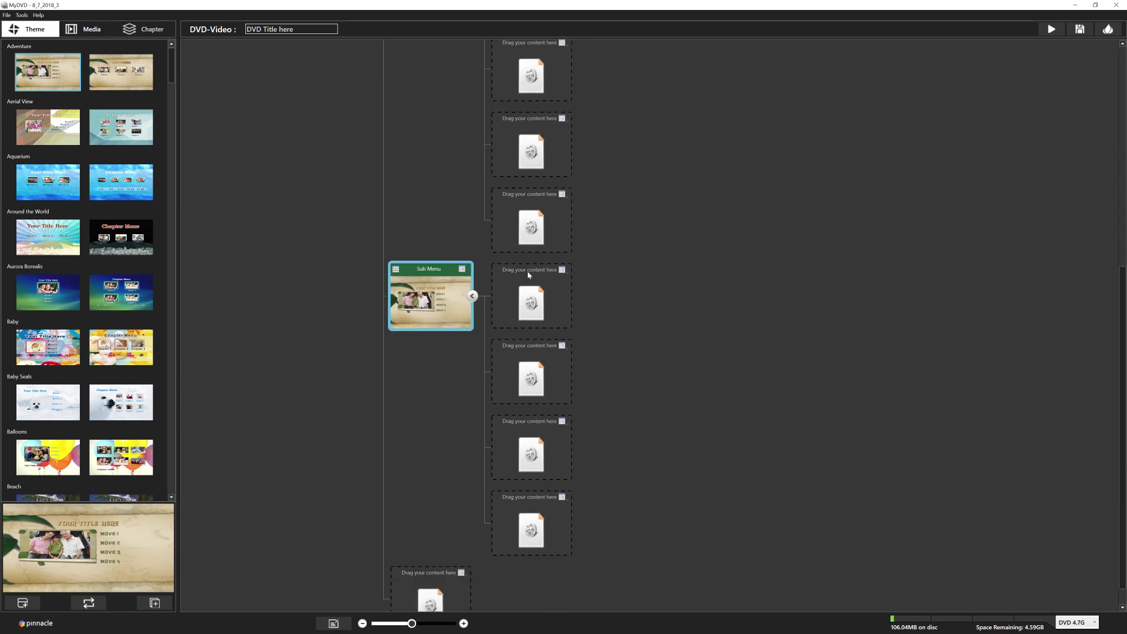
left_click(461, 268)
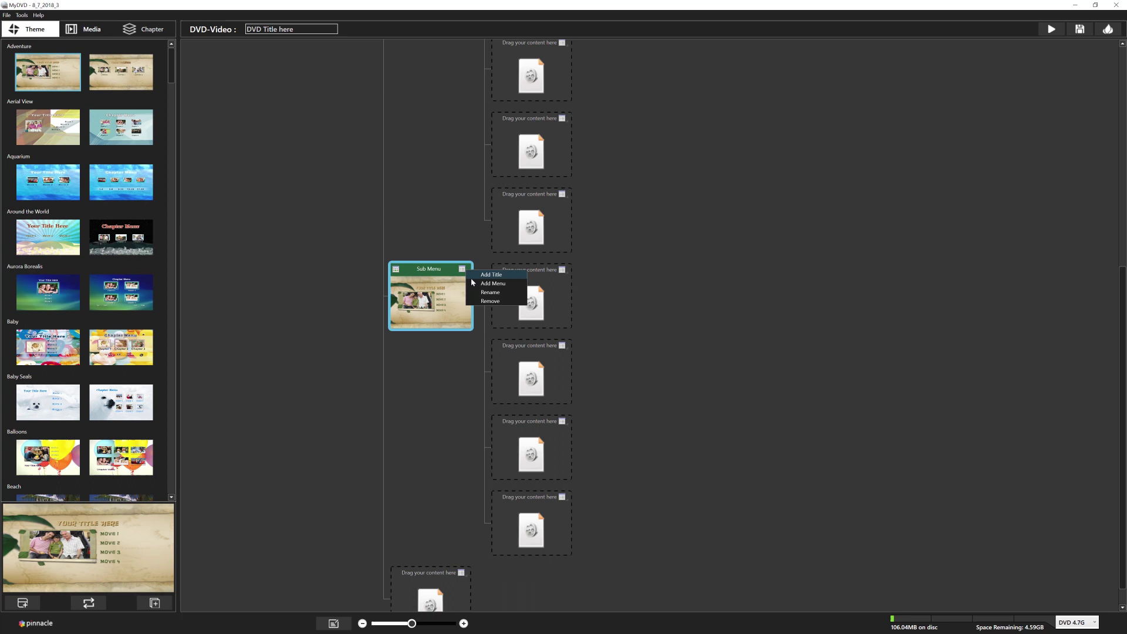
left_click(478, 293)
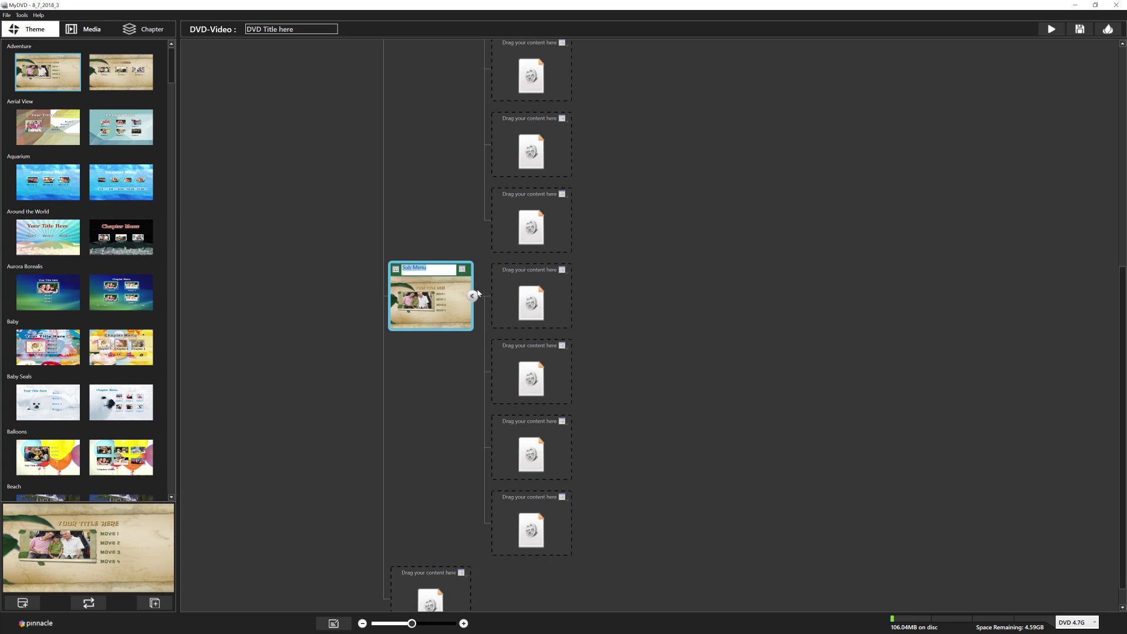
type("Beach")
key("Return")
- Add a sub-menu inside Surfing and name it 'Mom'
left_click(1122, 187)
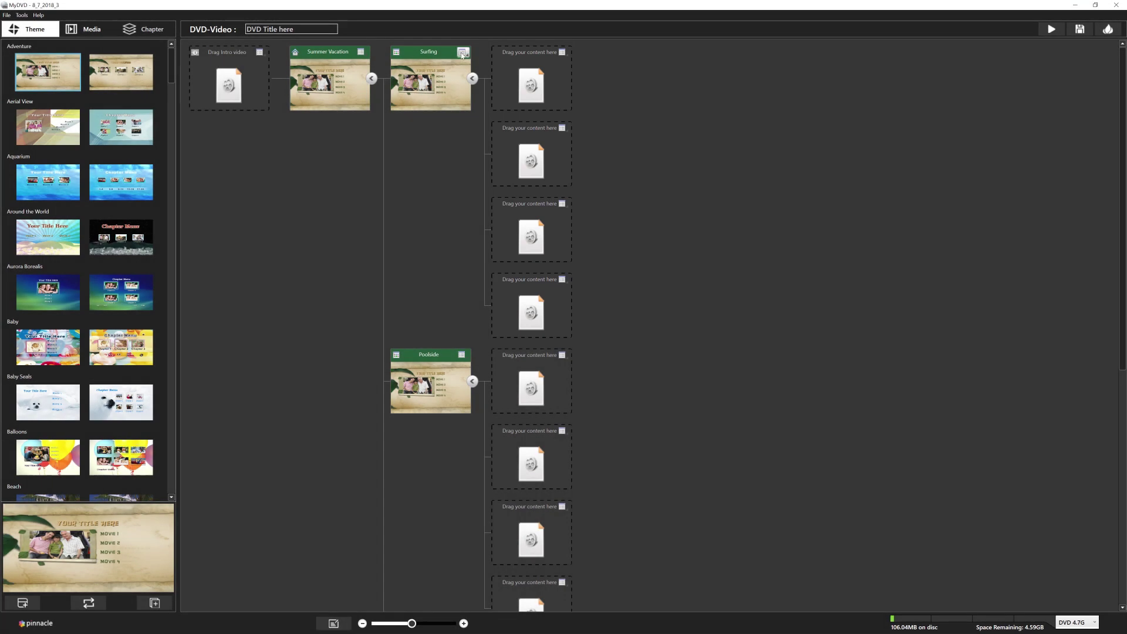
left_click(462, 54)
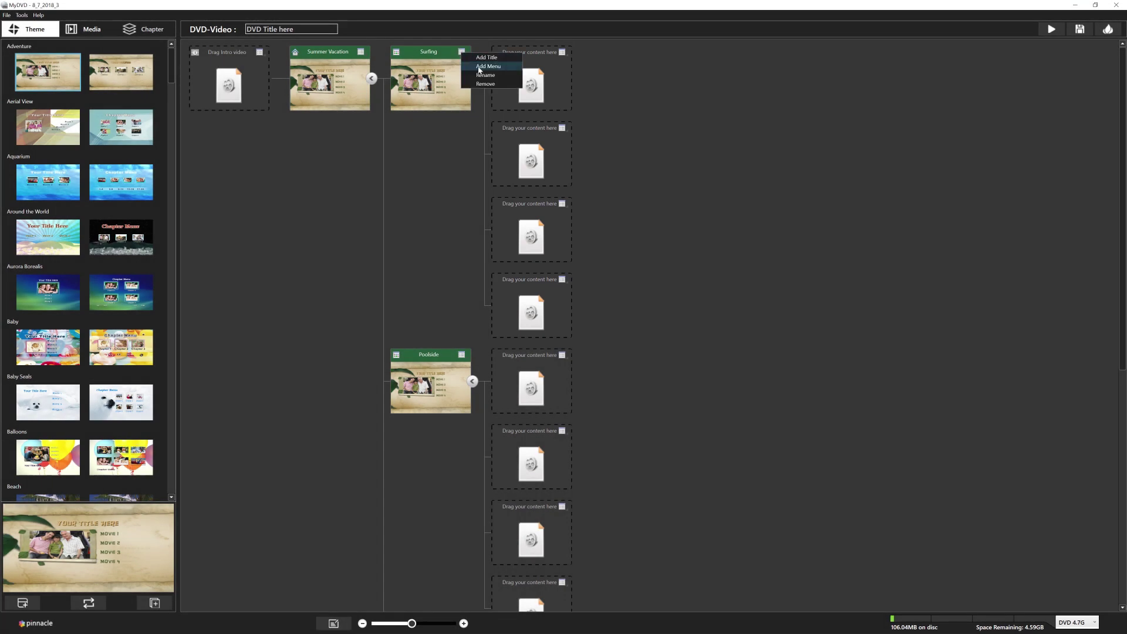
left_click(480, 66)
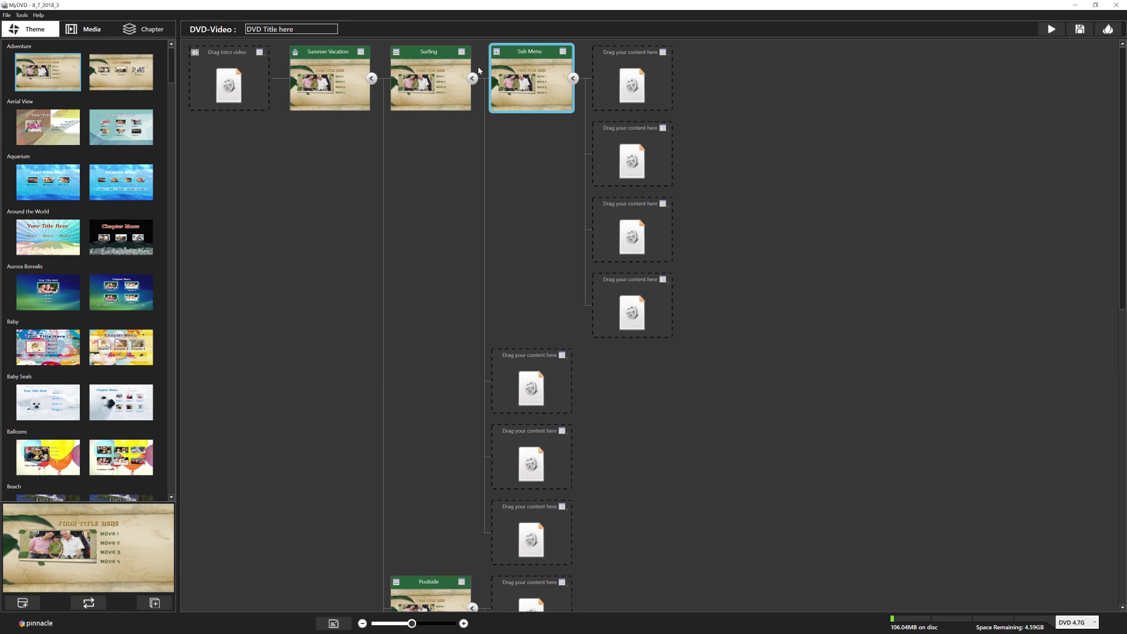
left_click(568, 53)
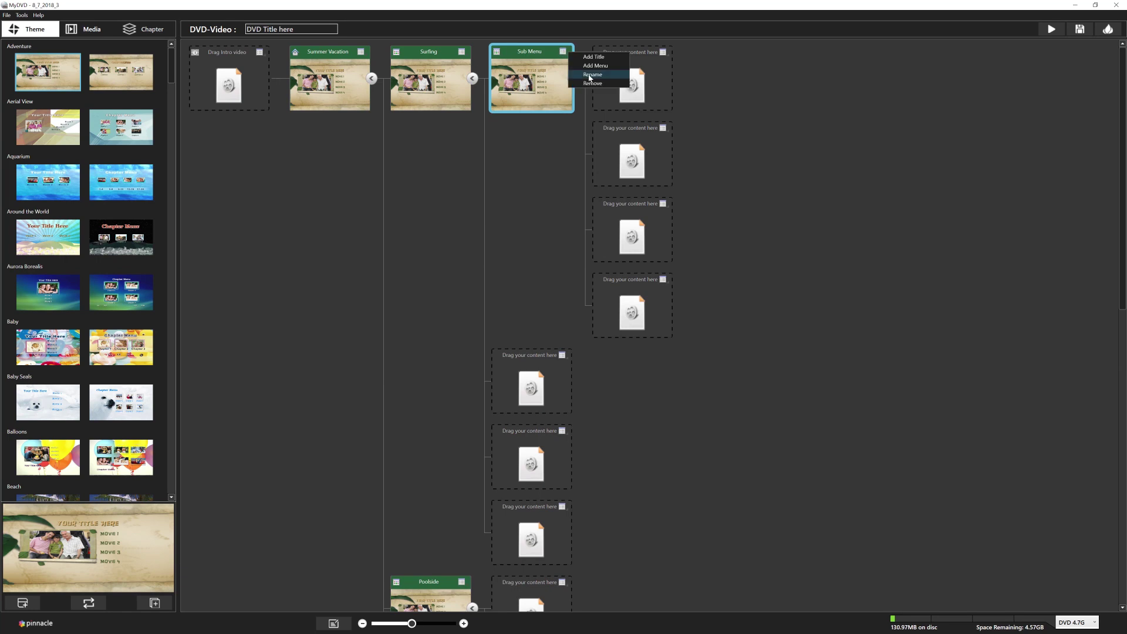
left_click(586, 74)
type("Mom")
key("Return")
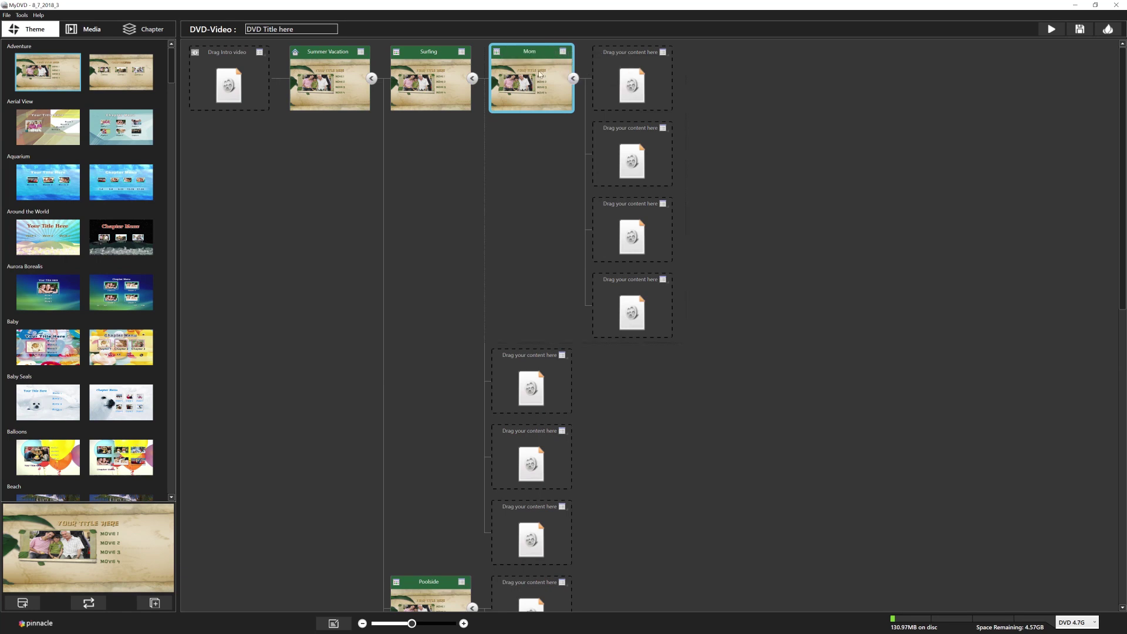
- Add a second sub-menu inside Surfing and name it 'Dad'
left_click(461, 51)
left_click(483, 69)
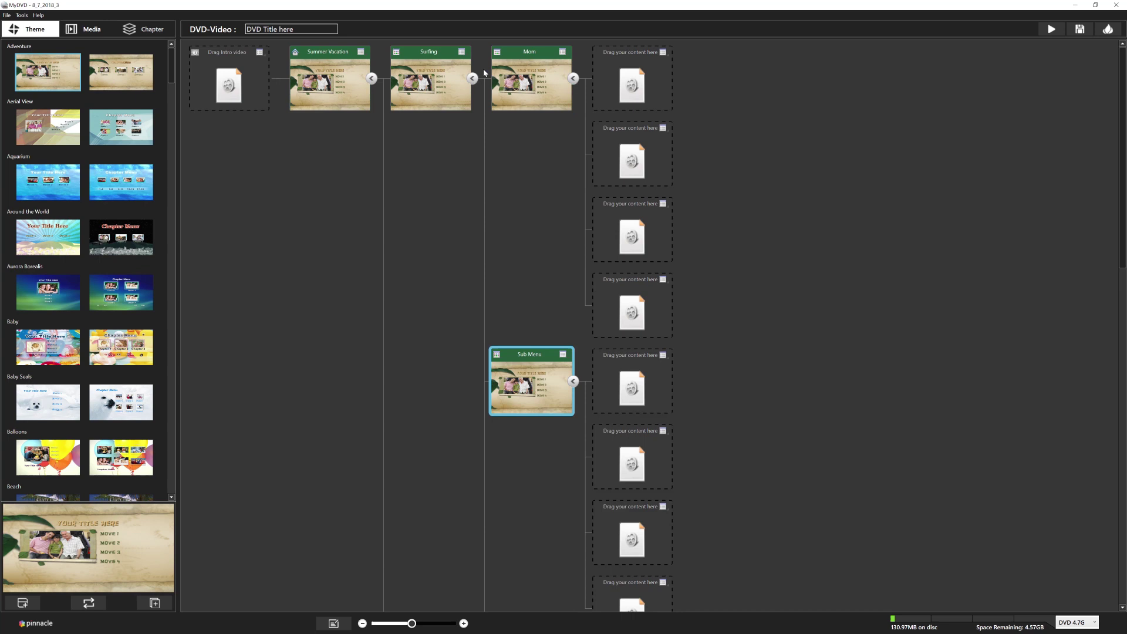
left_click(563, 354)
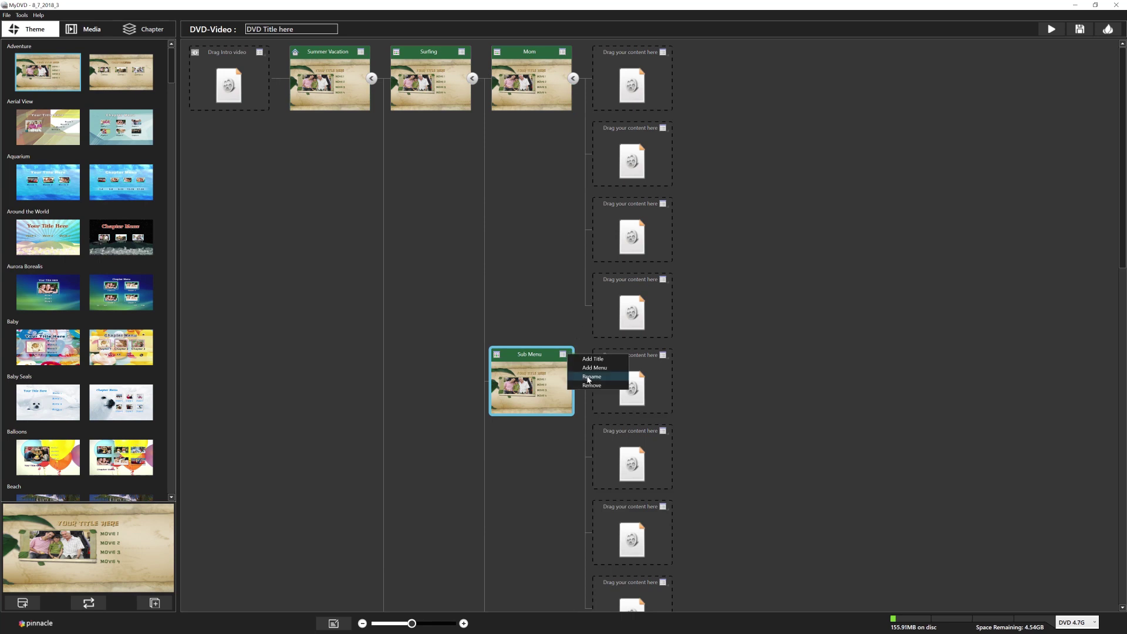
left_click(587, 379)
type("Dad")
key("Return")
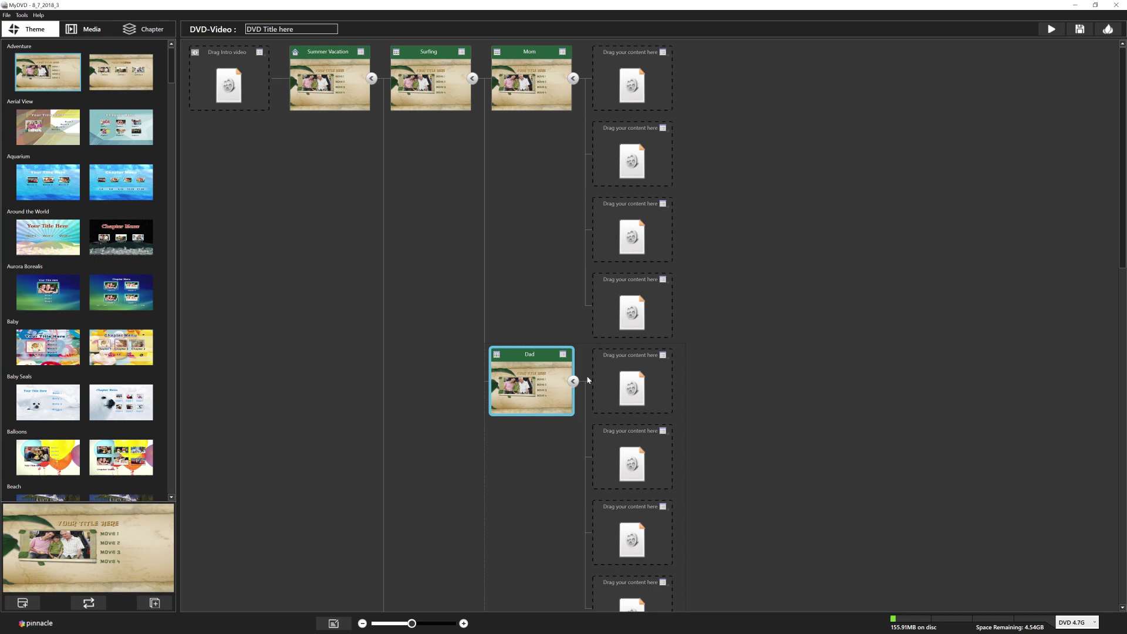
- Show the Media library listing the beach, pool and surfing clips from the Videos folder
left_click(99, 30)
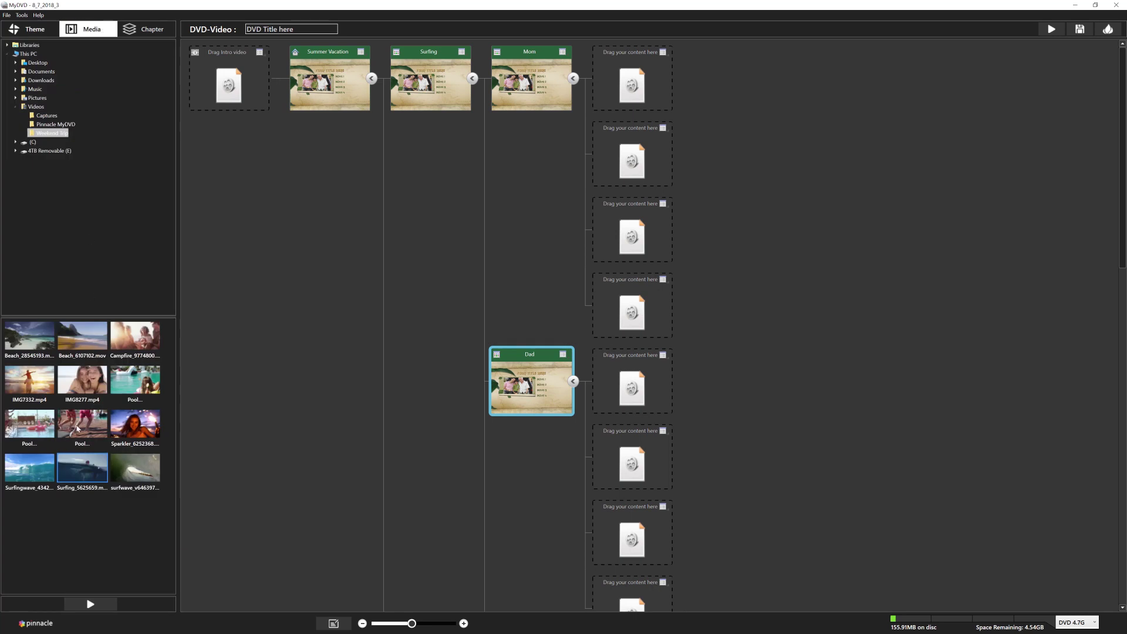
- Place the surfing clip in Mom's first slot and rename it
left_click_drag(82, 468, 652, 84)
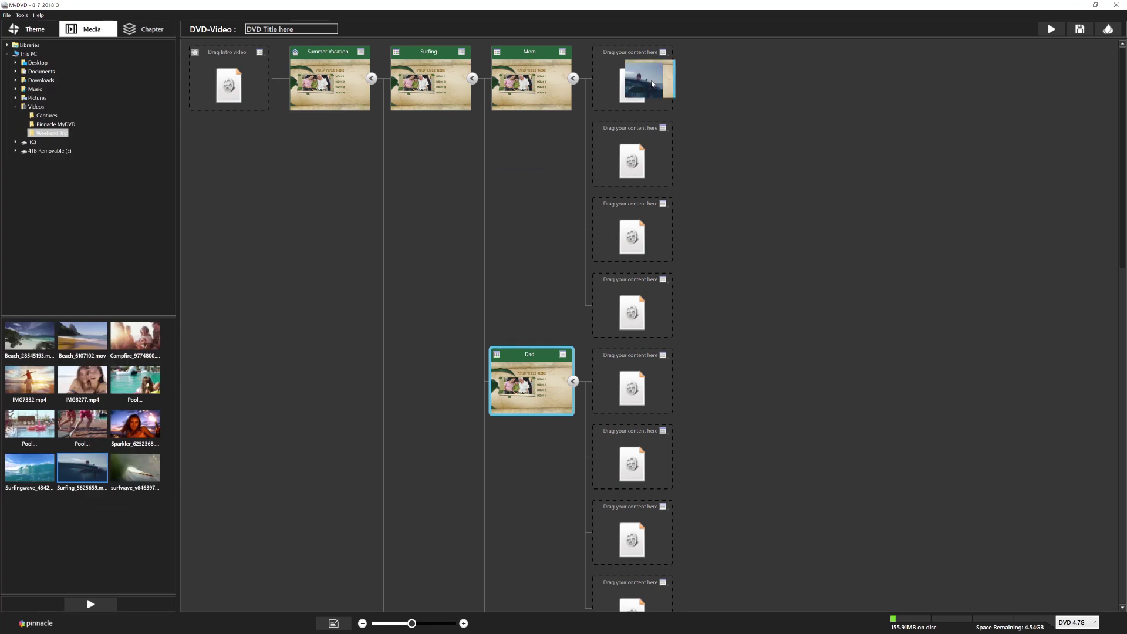
left_click(665, 55)
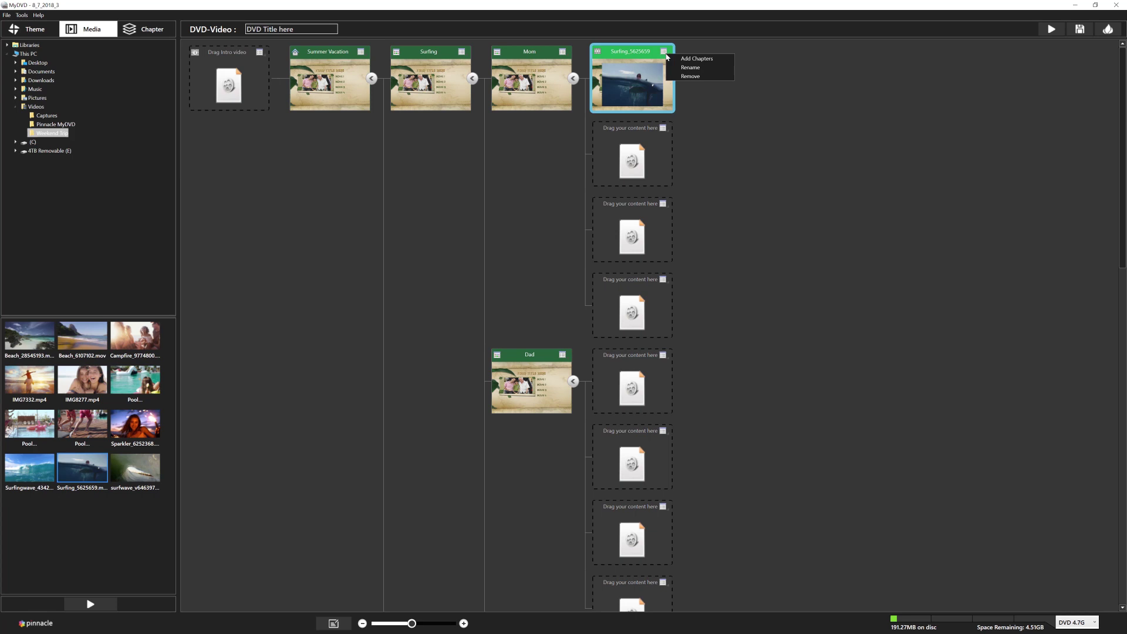
left_click(675, 68)
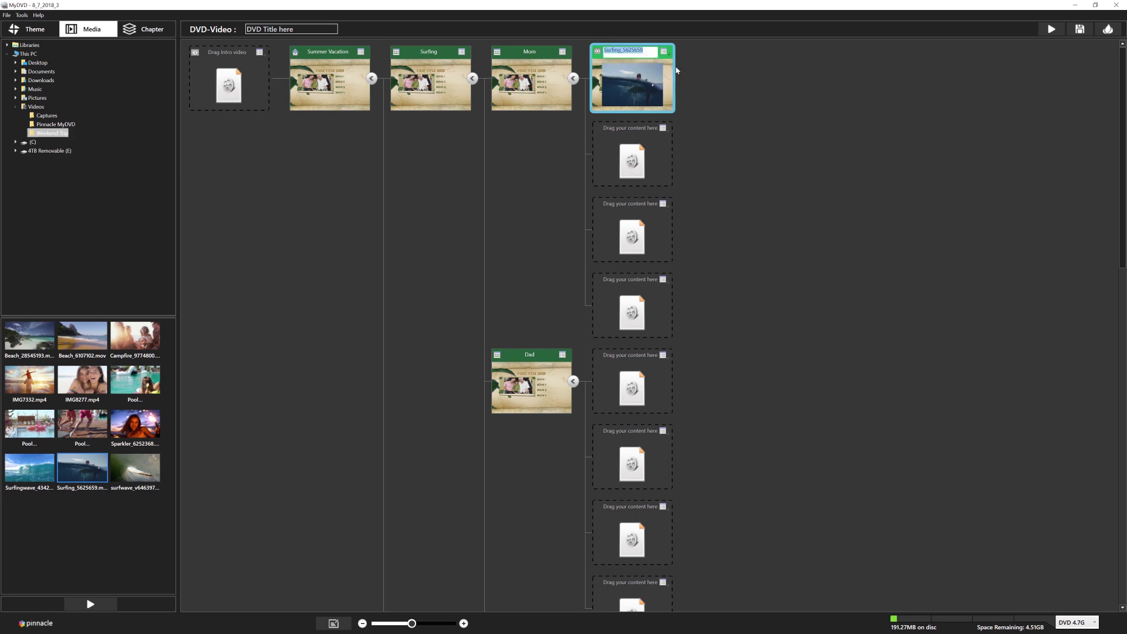
type("Paddling")
key("Return")
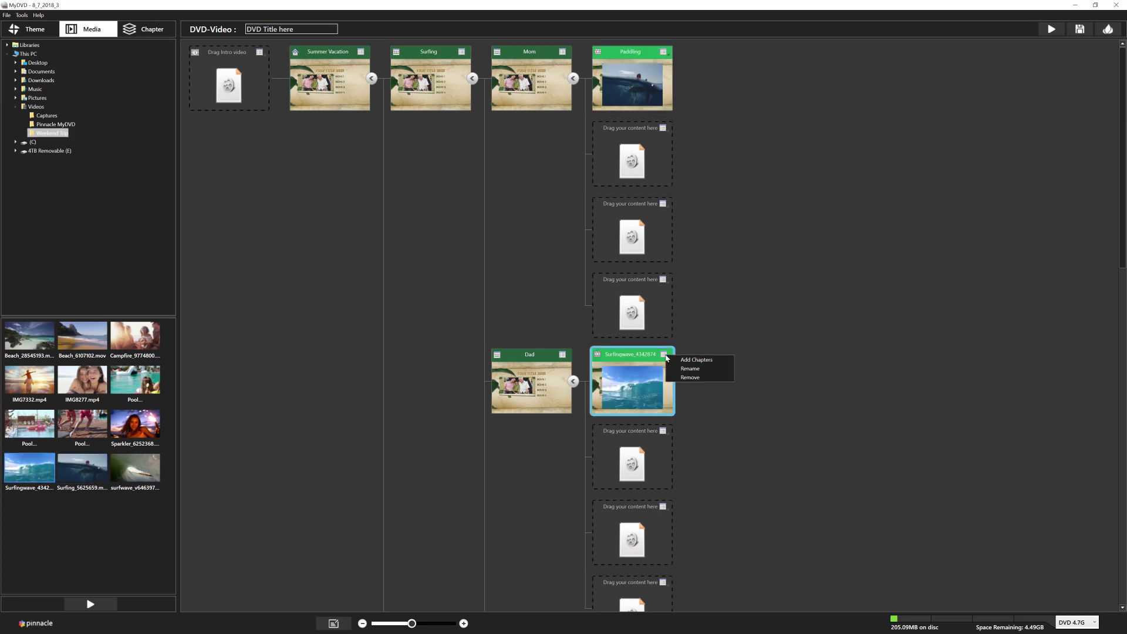
- Add clips to Dad and Poolside, and the beach, campfire and sparkler clips to Beach
left_click_drag(206, 474, 632, 457)
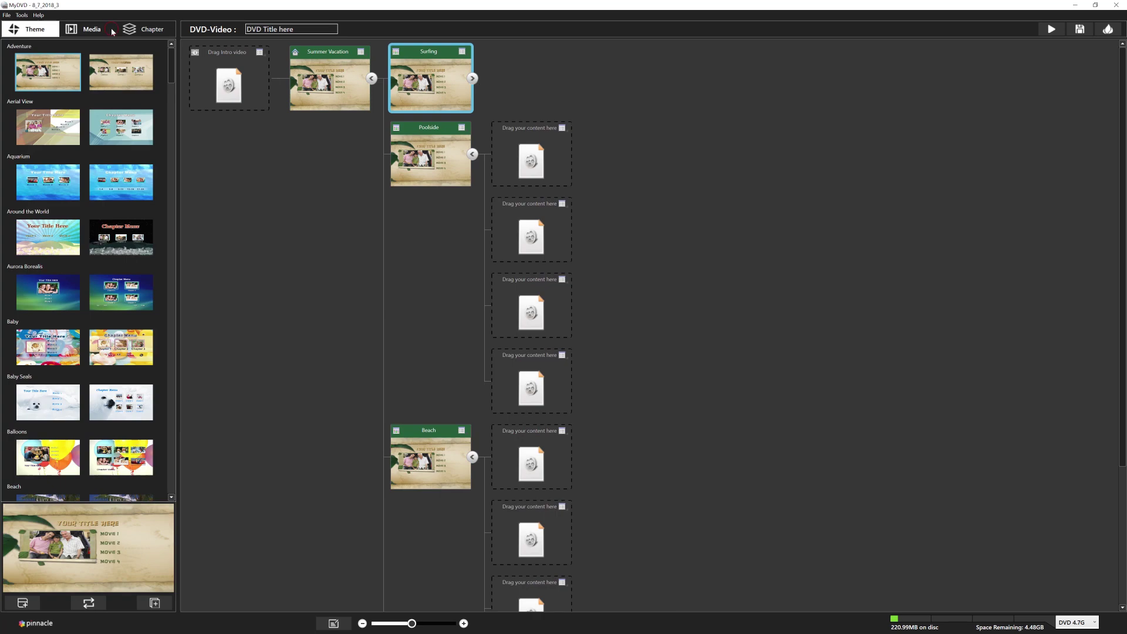
left_click_drag(134, 380, 525, 160)
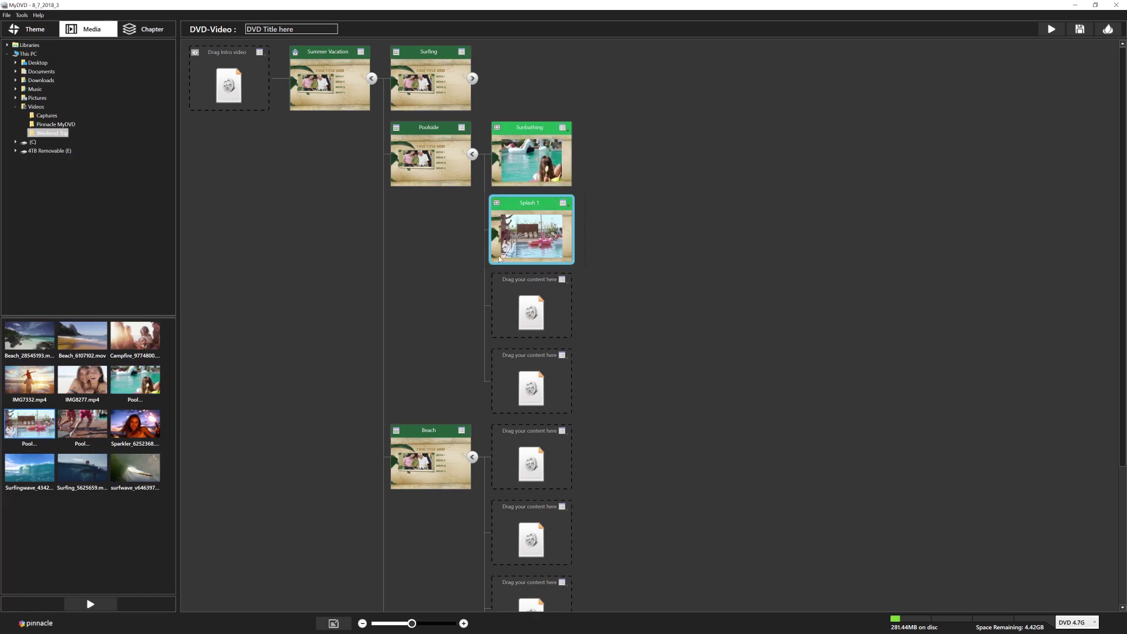
left_click_drag(81, 335, 531, 231)
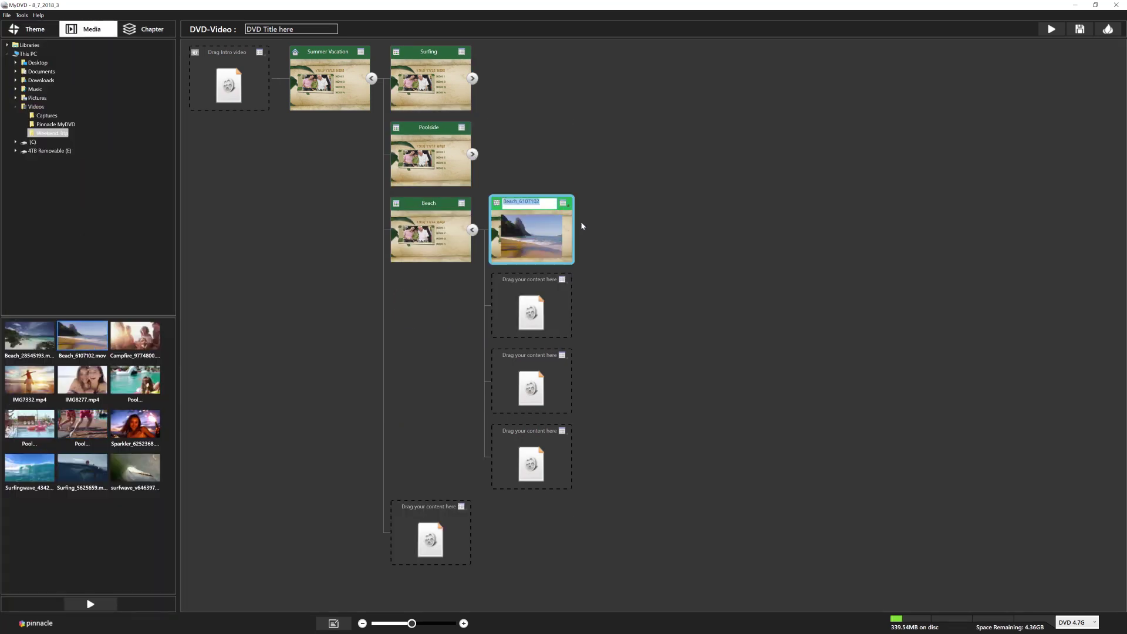
left_click_drag(135, 335, 521, 320)
left_click_drag(135, 423, 530, 387)
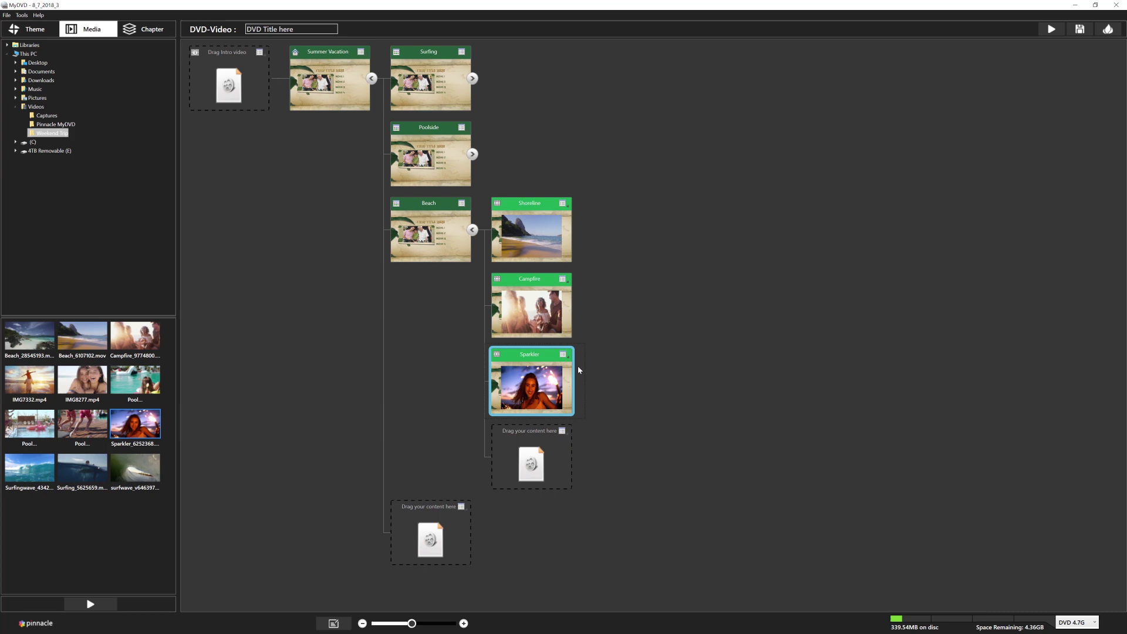
left_click(539, 251)
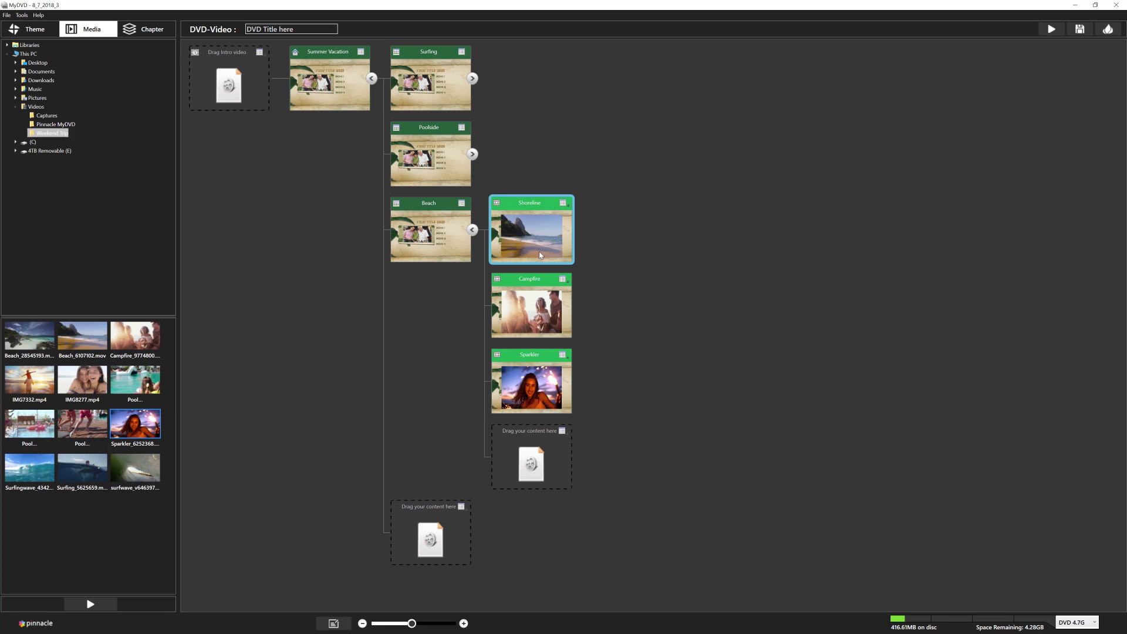
- Add a chapter point at about 9.6 seconds to the Shoreline clip
left_click(565, 205)
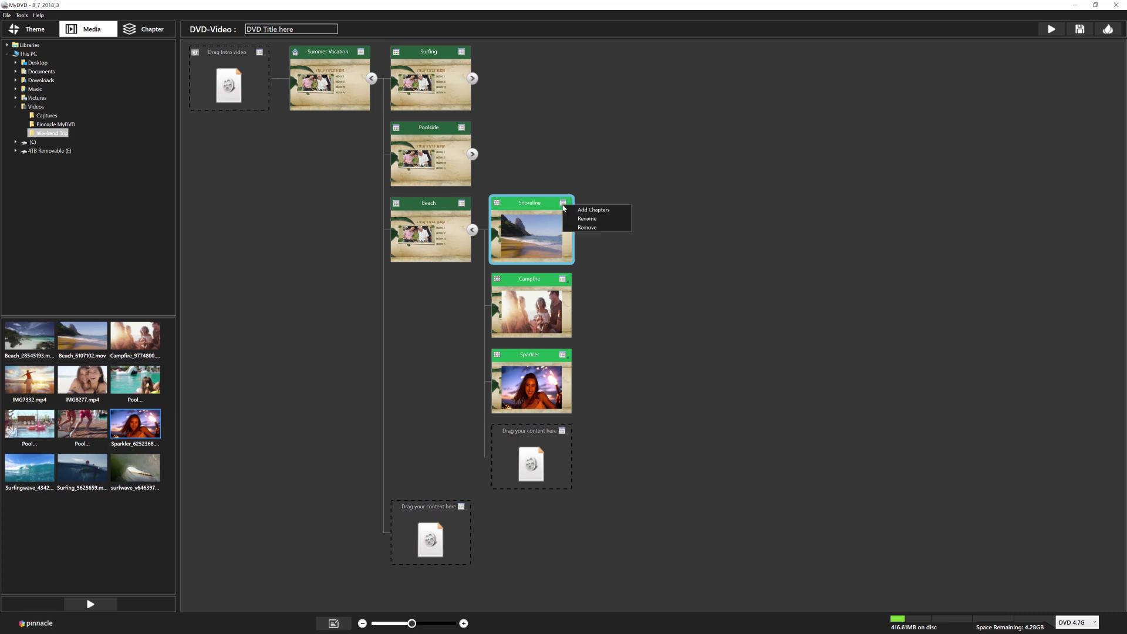
left_click(581, 210)
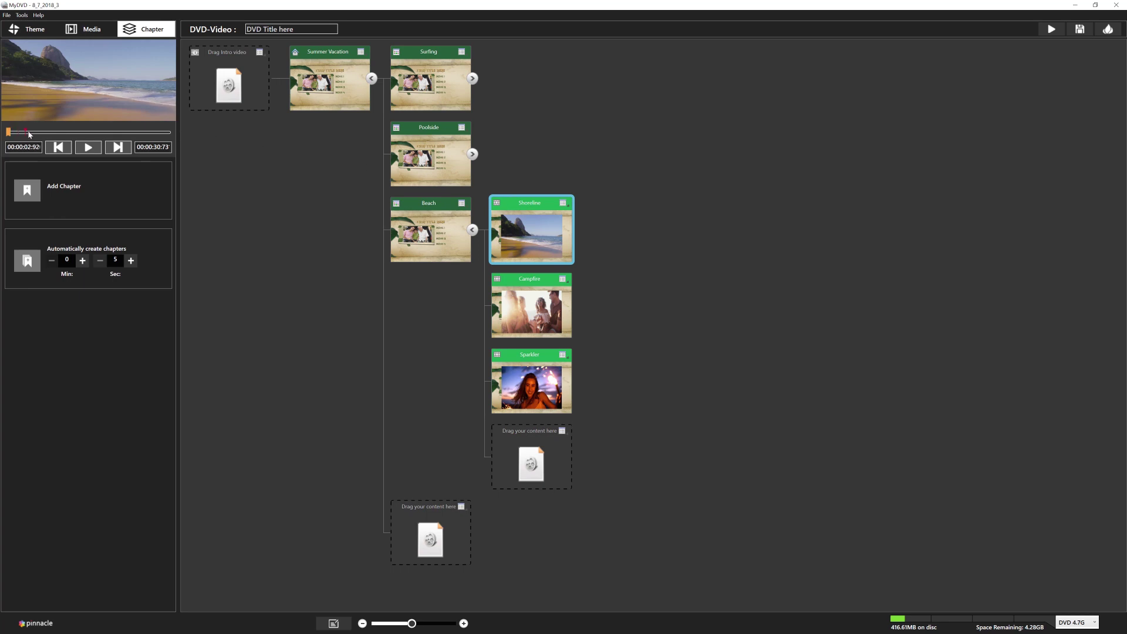
left_click(59, 133)
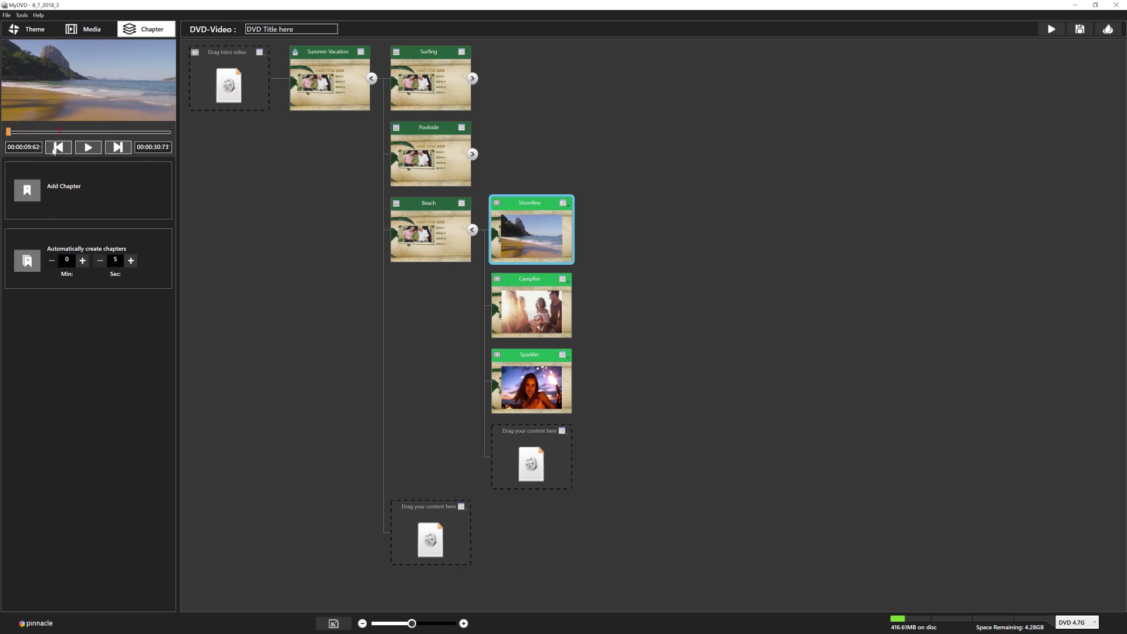
left_click(28, 190)
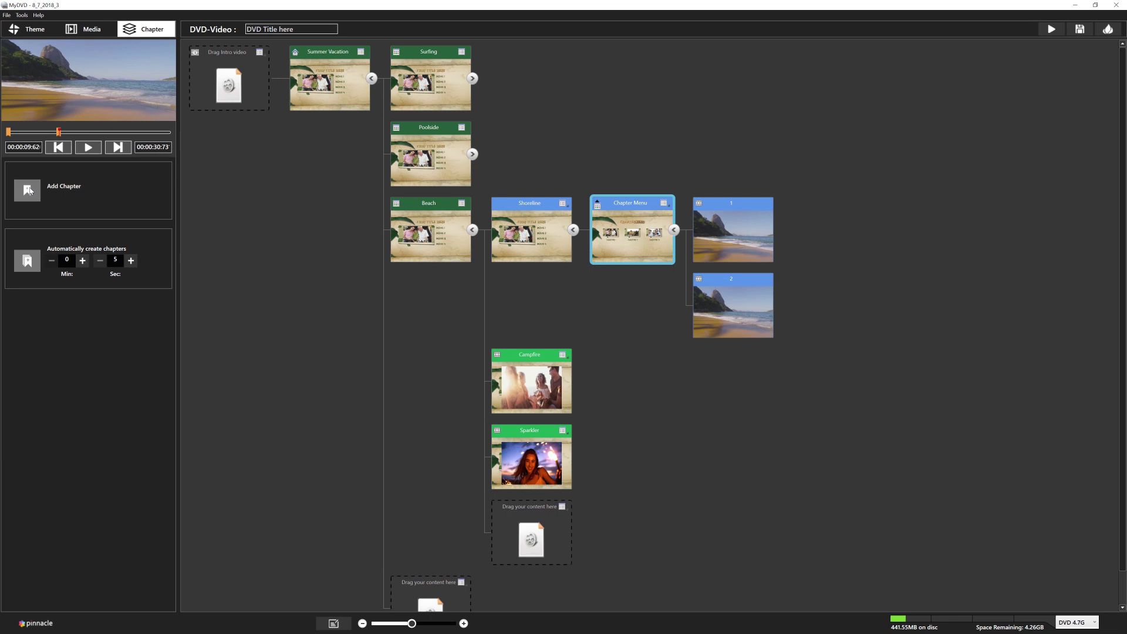
left_click(301, 91)
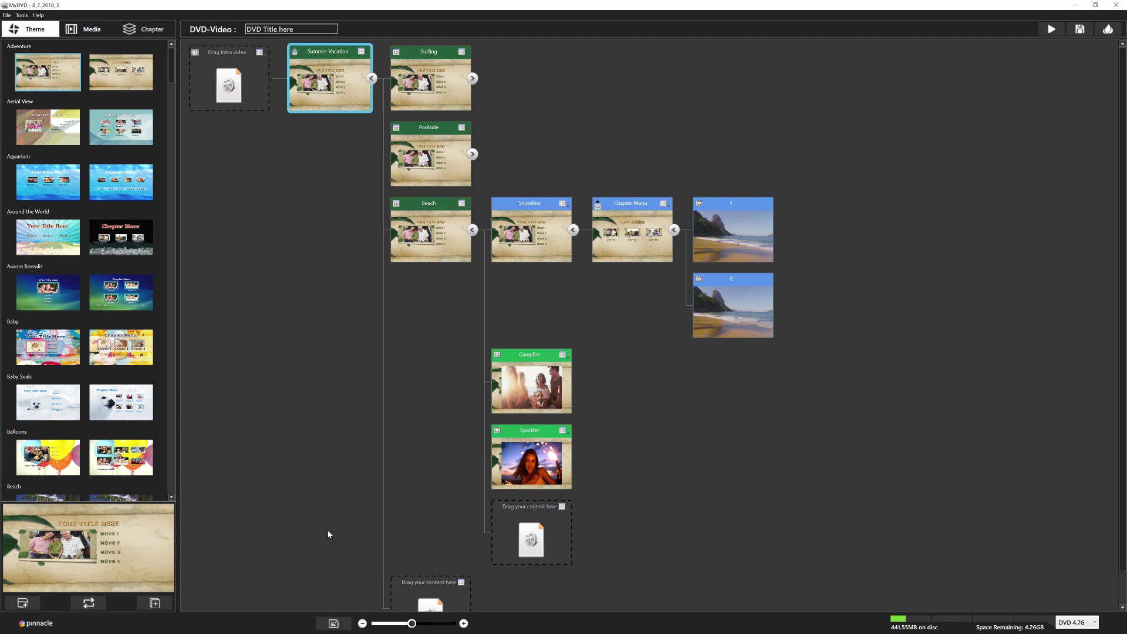
- In the Summer Vacation layout, reposition the photo frame and shift the title right
left_click(333, 623)
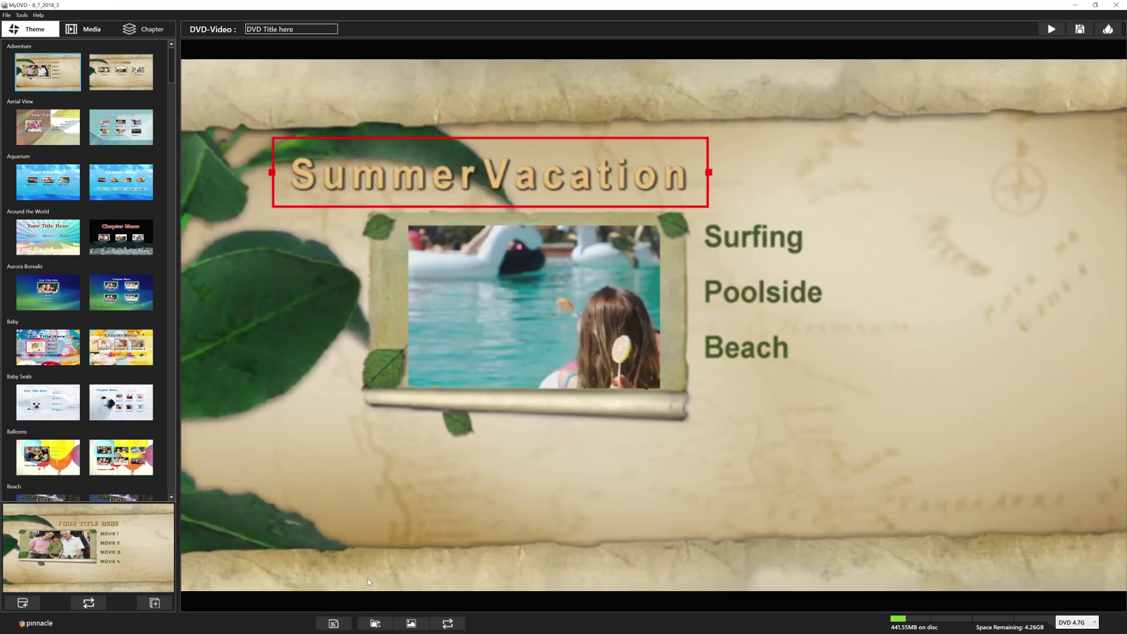
left_click(485, 362)
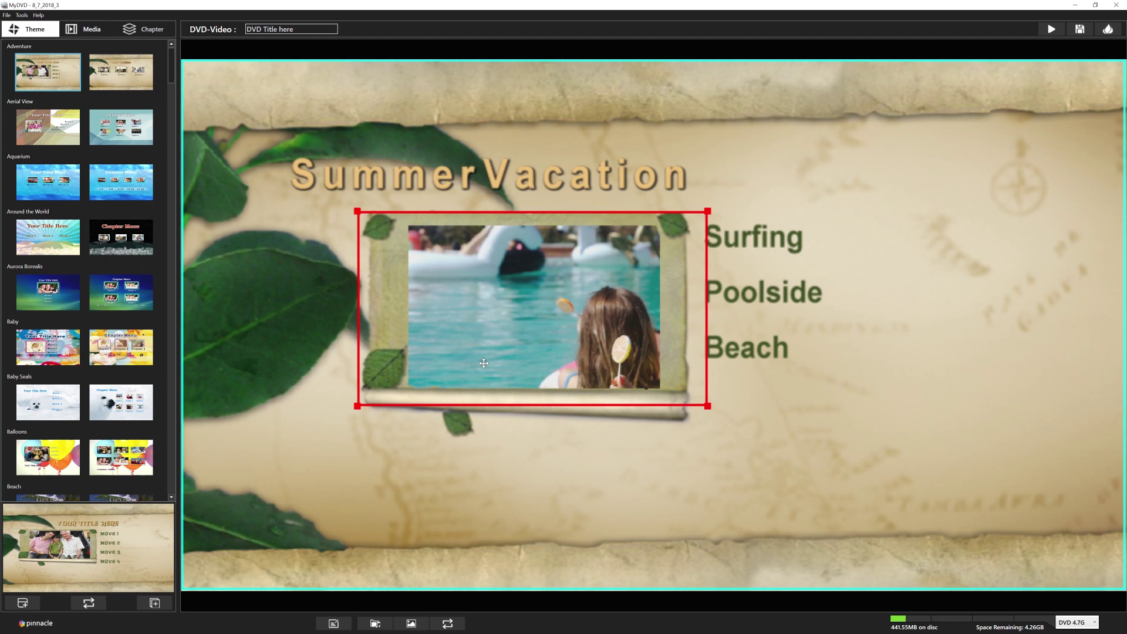
left_click_drag(484, 362, 408, 372)
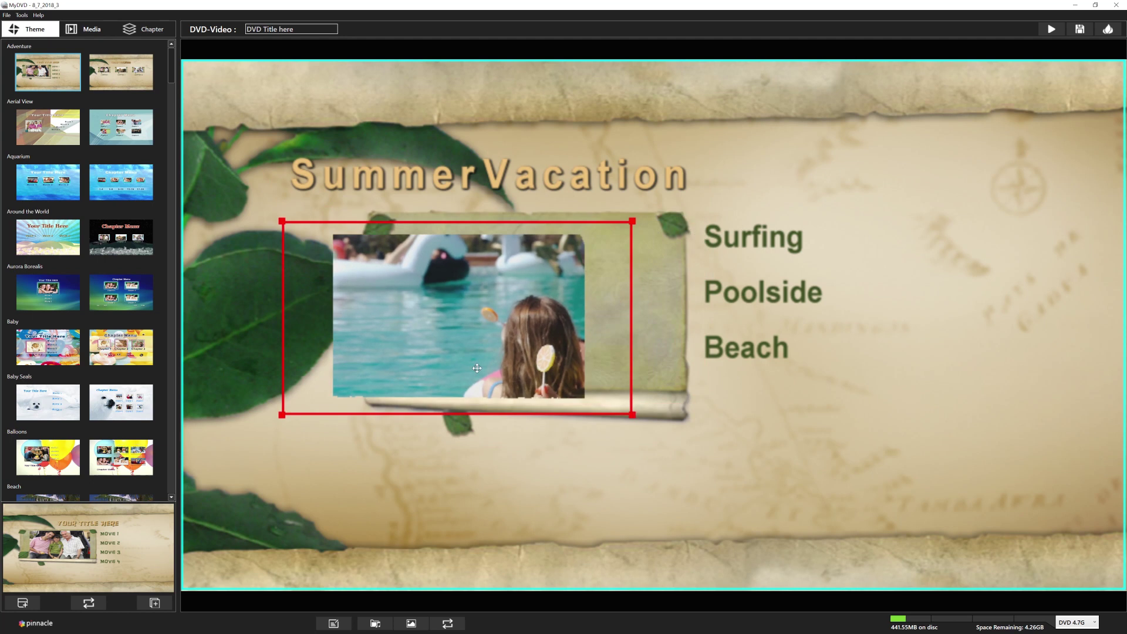
left_click_drag(535, 351, 606, 337)
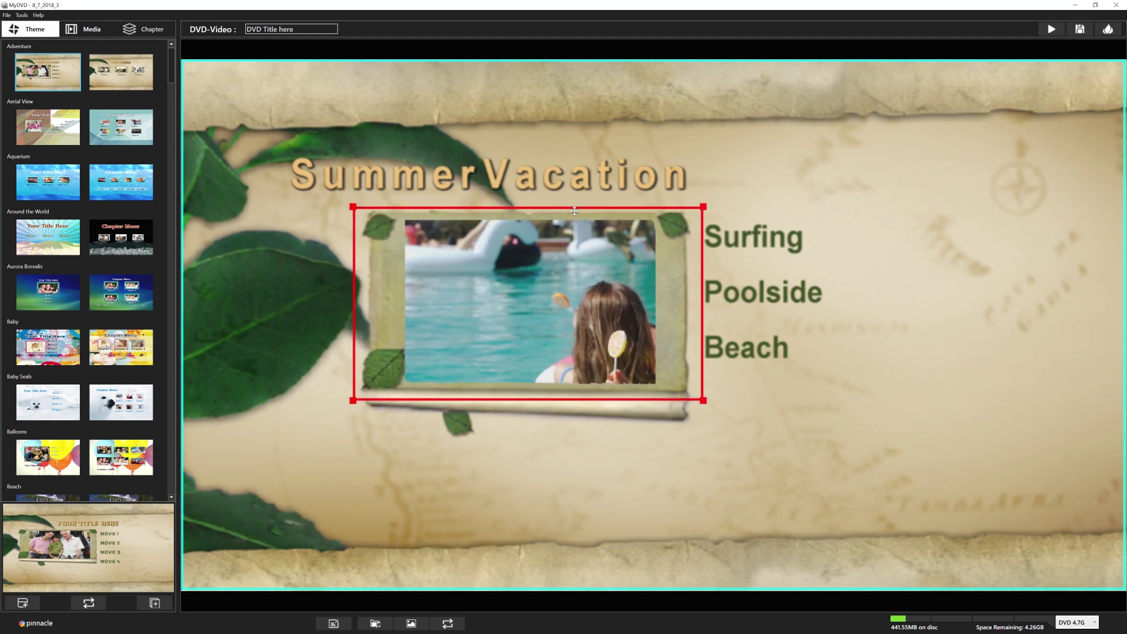
left_click(570, 185)
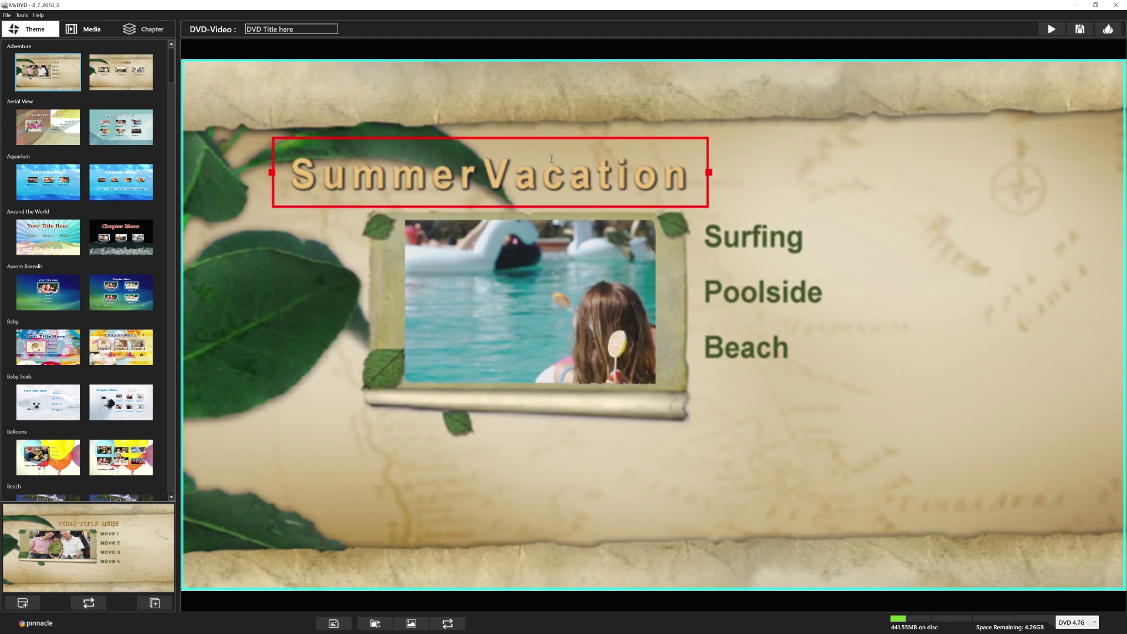
left_click_drag(553, 141, 649, 142)
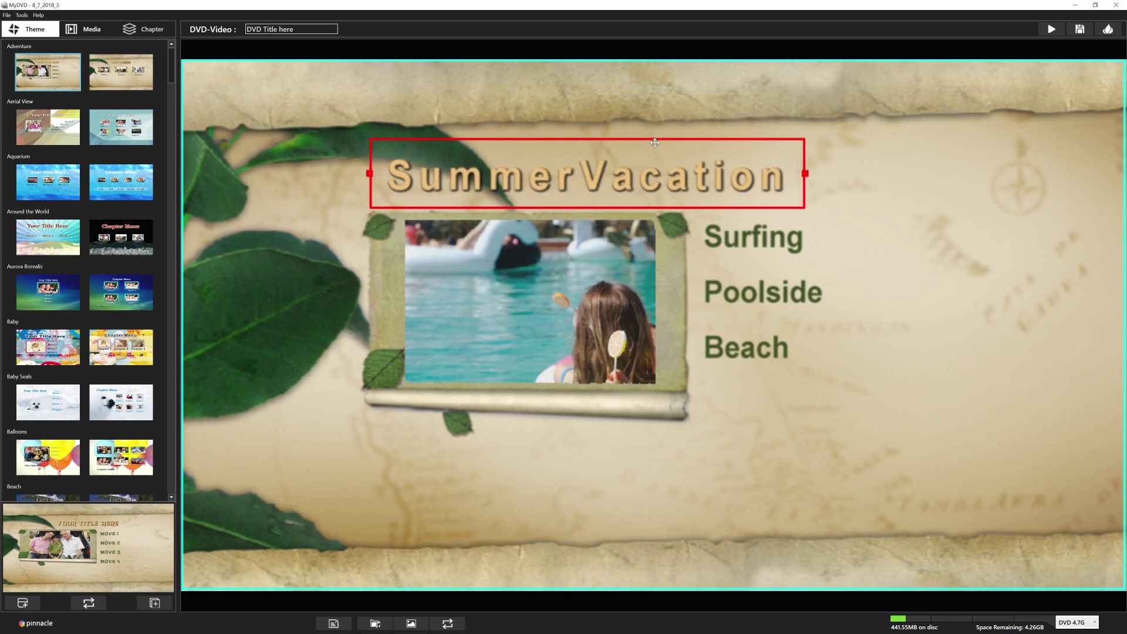
left_click_drag(655, 143, 651, 145)
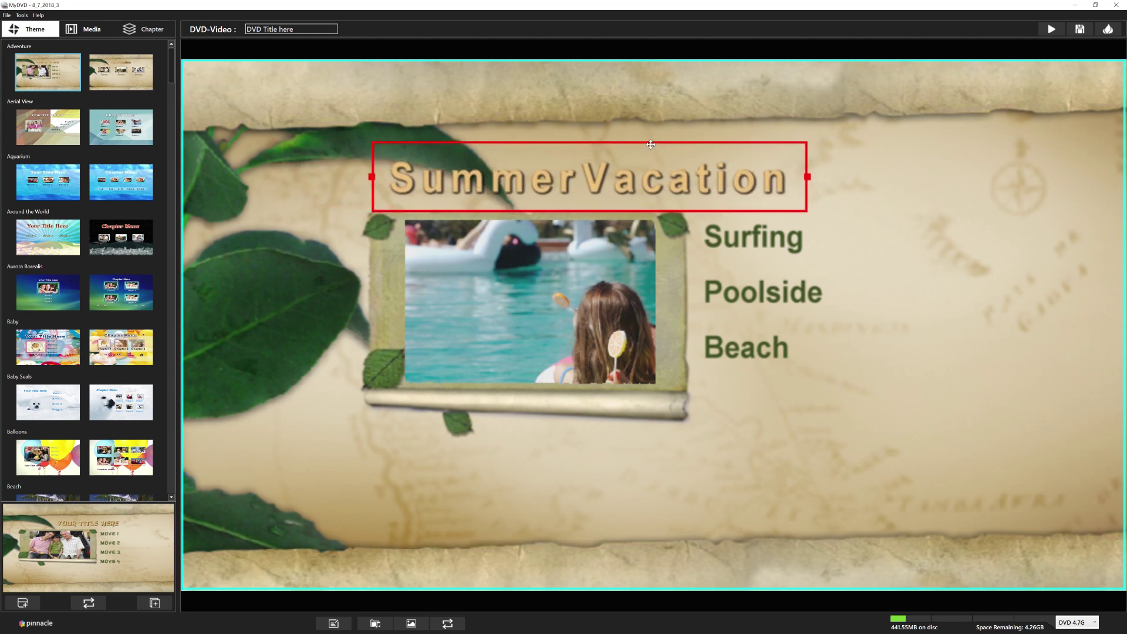
- Enlarge the photo frame from its top-left corner and return to the menu tree
left_click(527, 281)
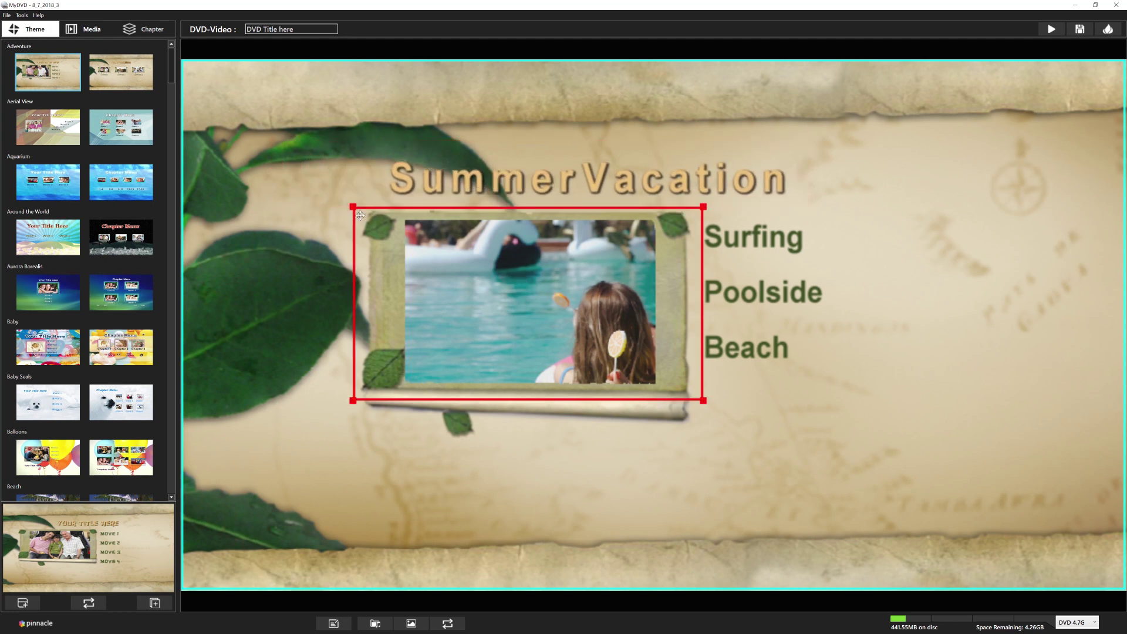
left_click_drag(360, 214, 314, 189)
left_click_drag(413, 231, 429, 243)
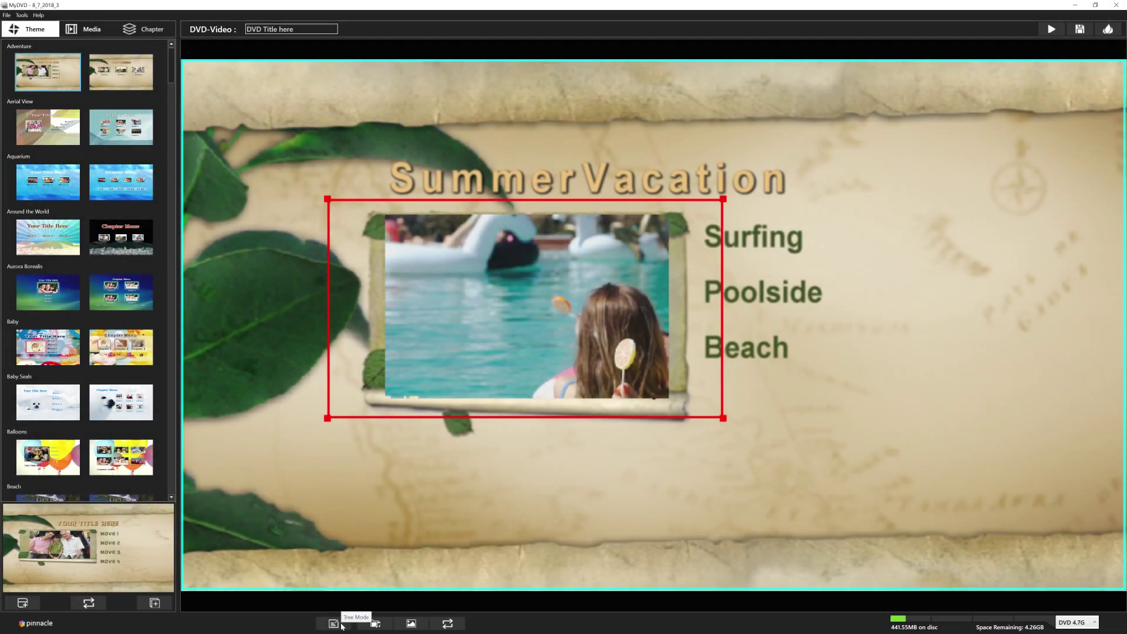
left_click(341, 626)
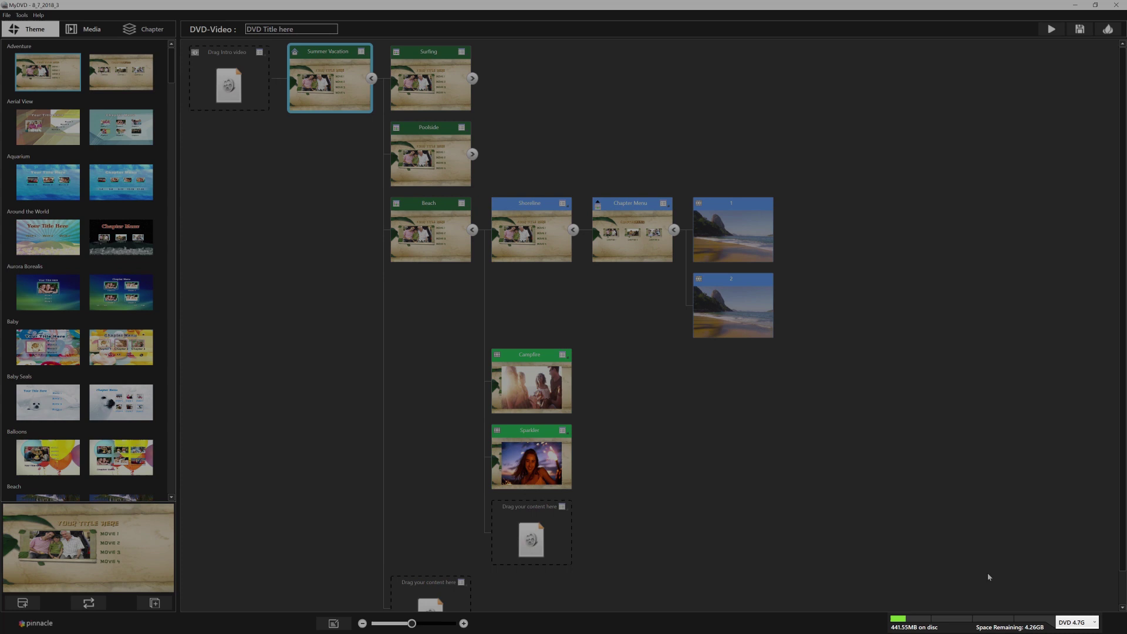
left_click(1080, 624)
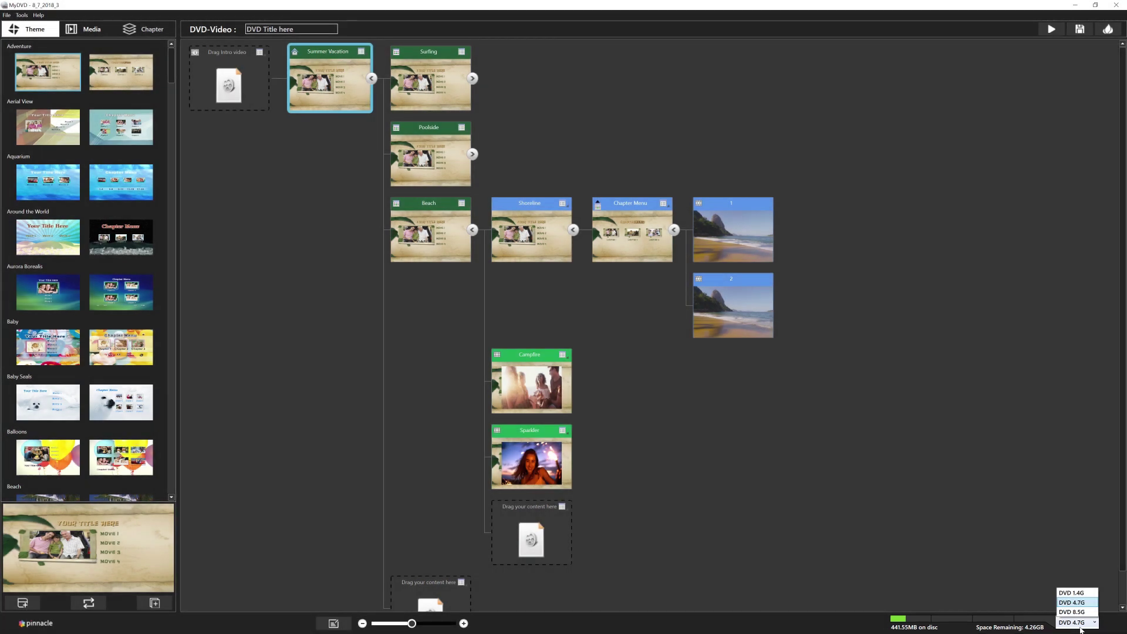
left_click(1080, 627)
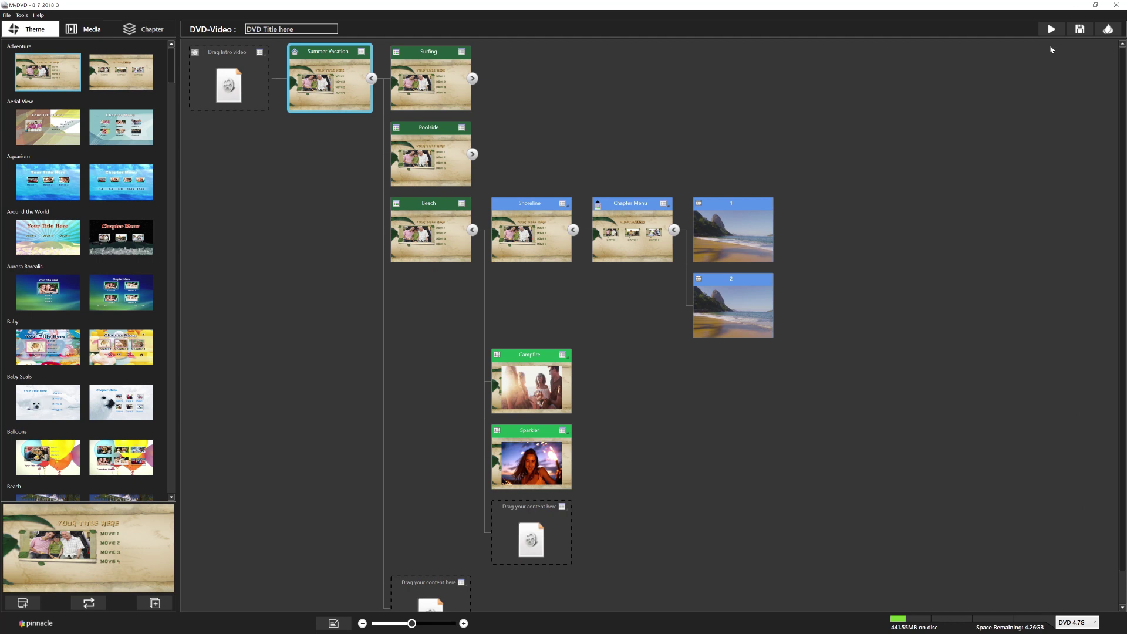
left_click(1051, 30)
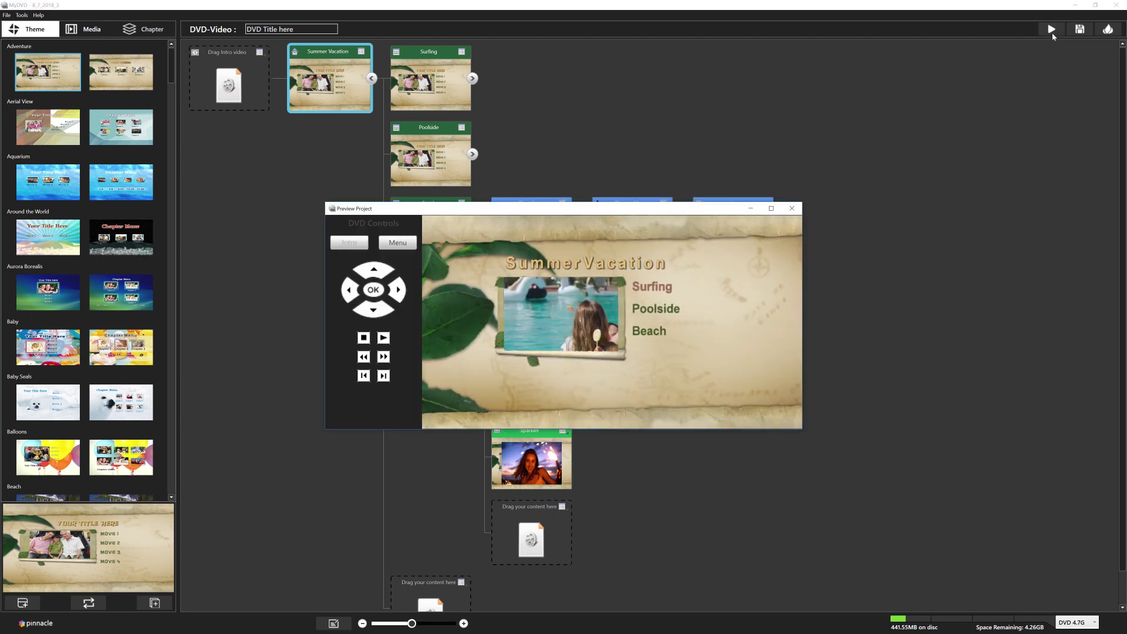
left_click(654, 290)
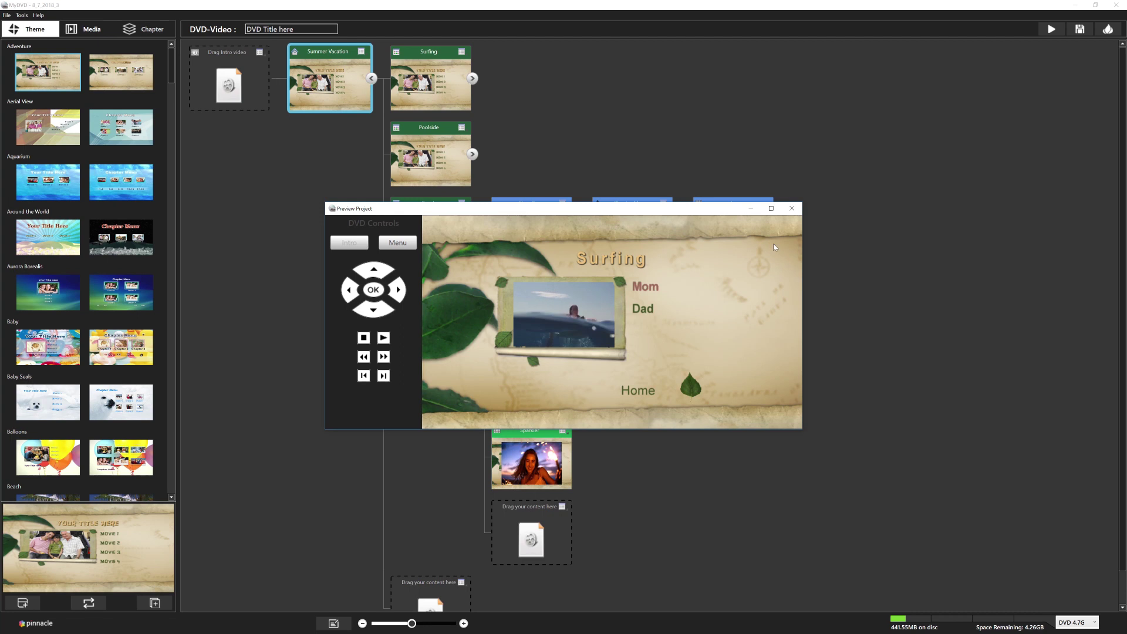
left_click(794, 208)
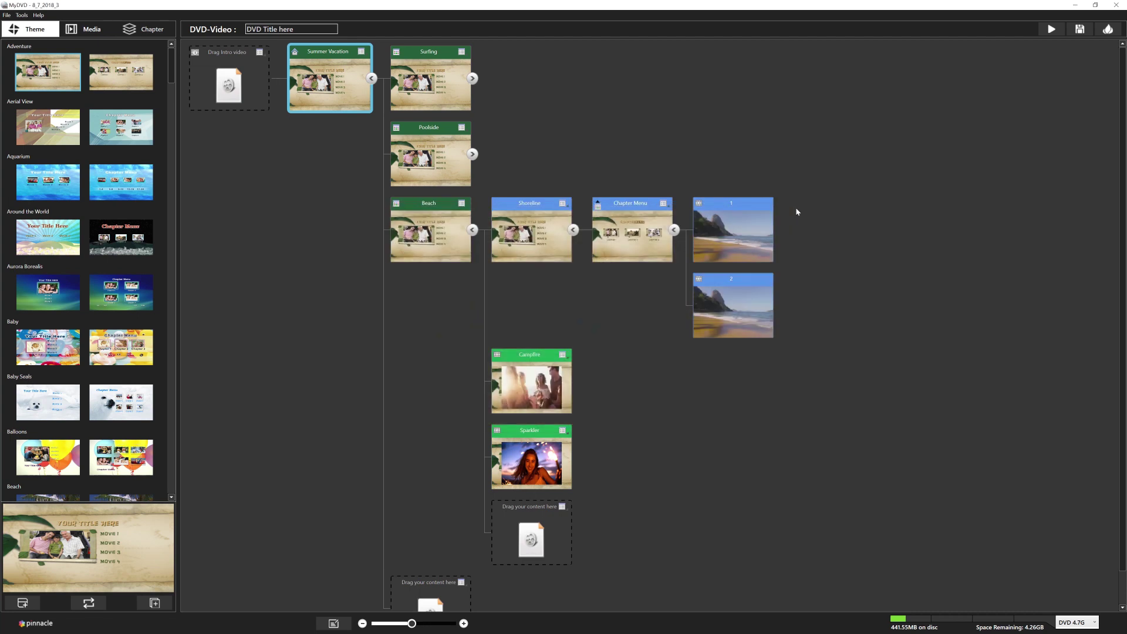